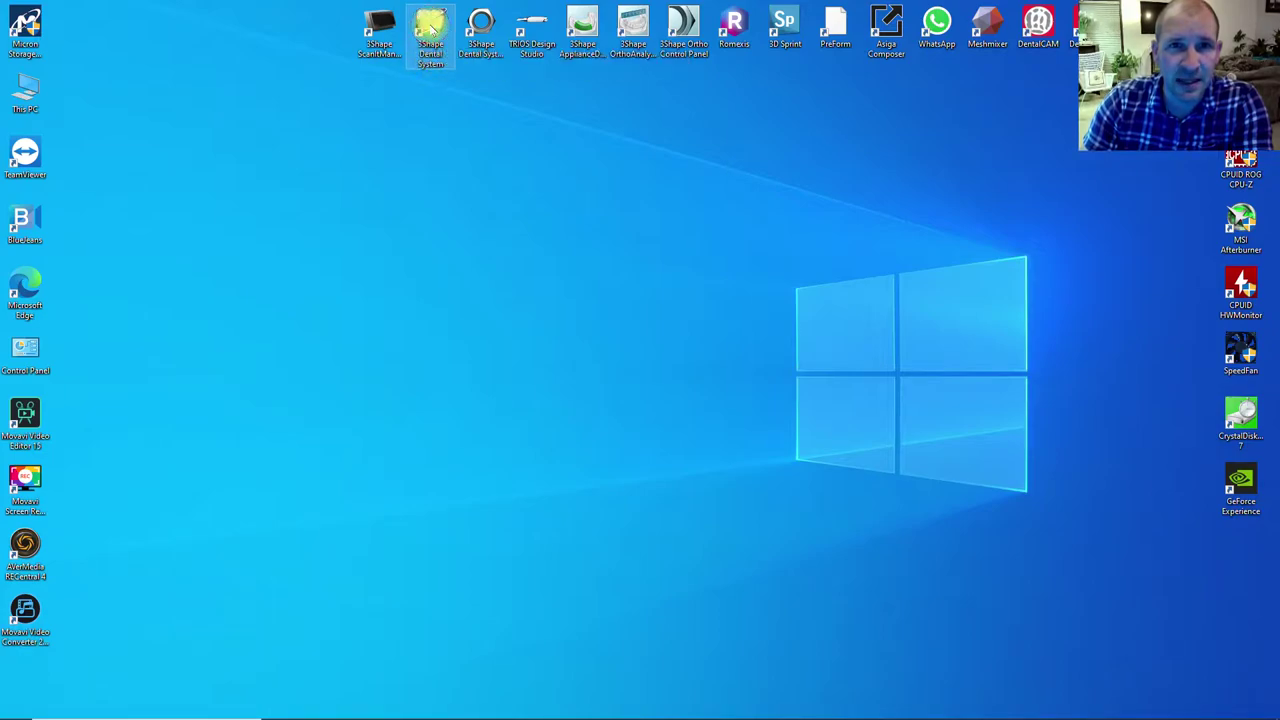
- Launch 3Shape Dental System, decline a second Dental Manager instance, and bring Dental Manager forward
double_click(430, 28)
left_click(729, 388)
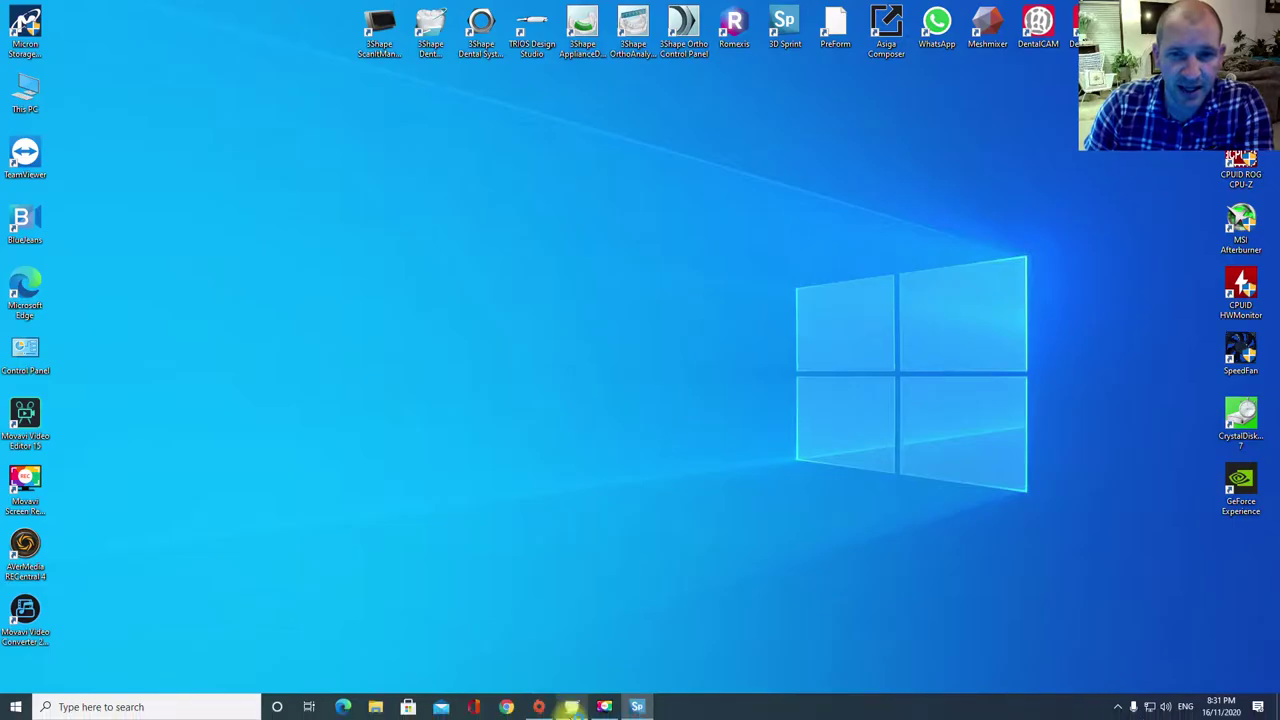
left_click(571, 707)
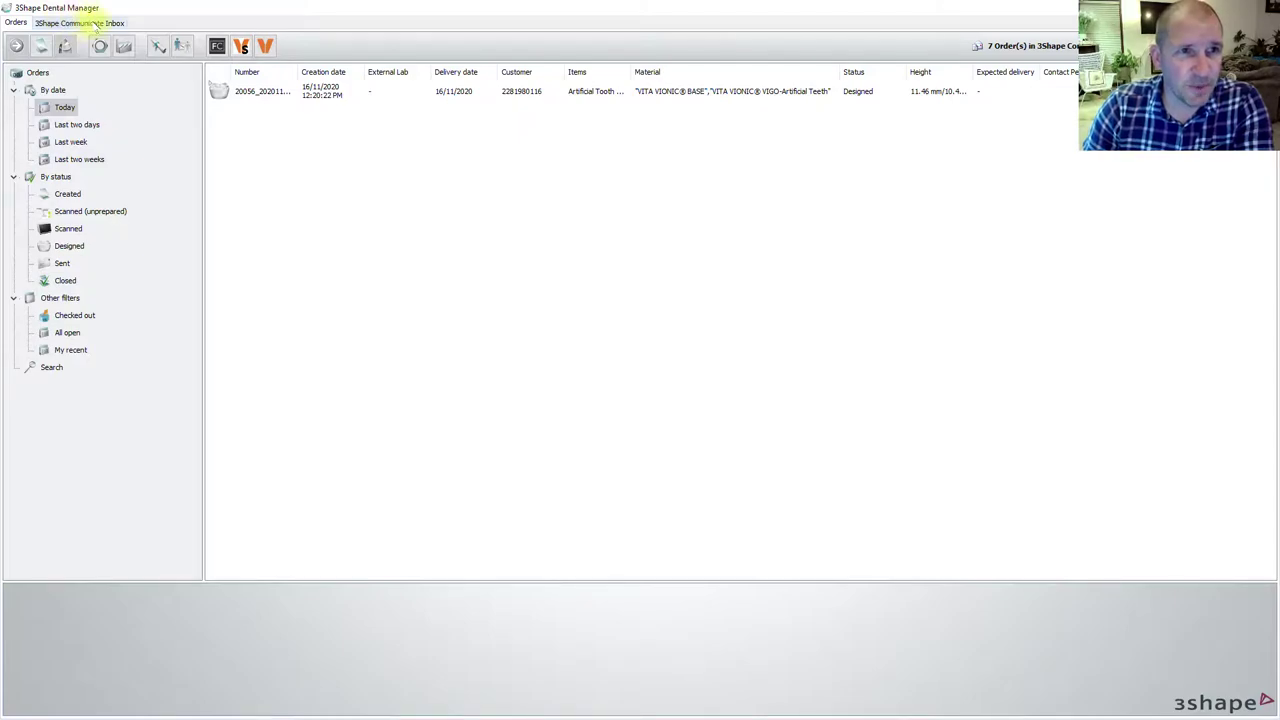
left_click(90, 22)
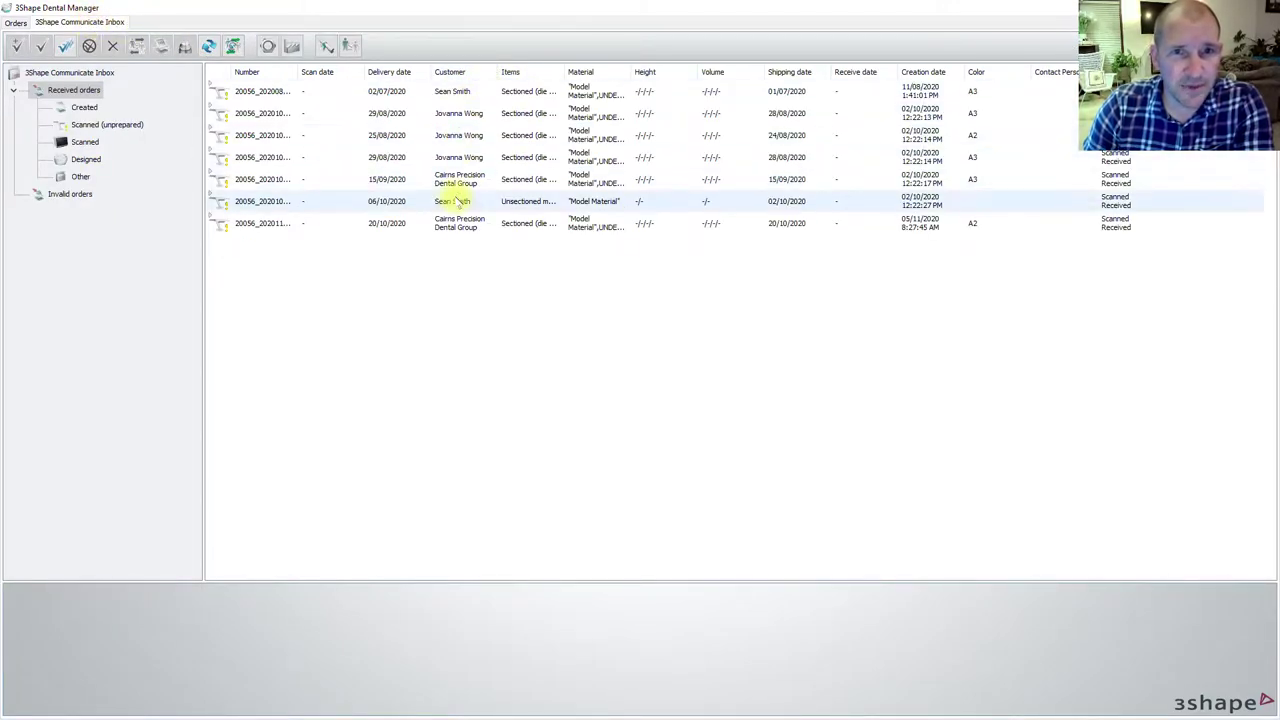
right_click(441, 180)
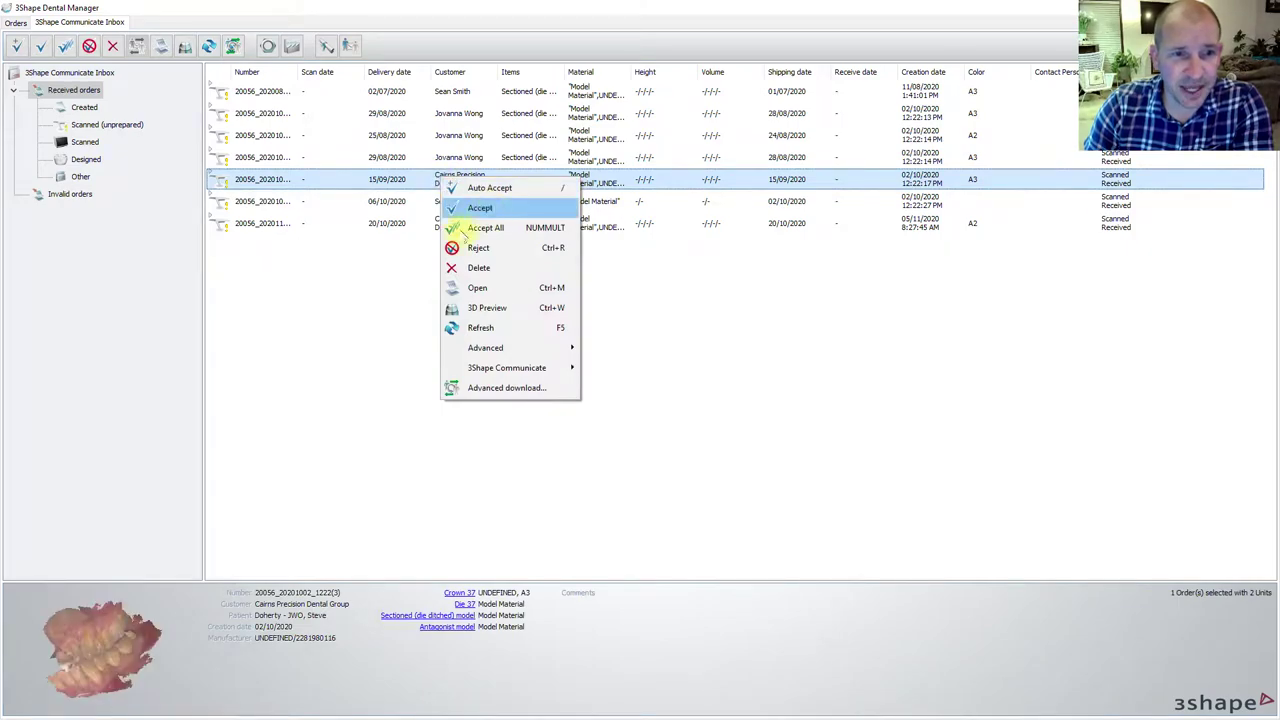
left_click(328, 344)
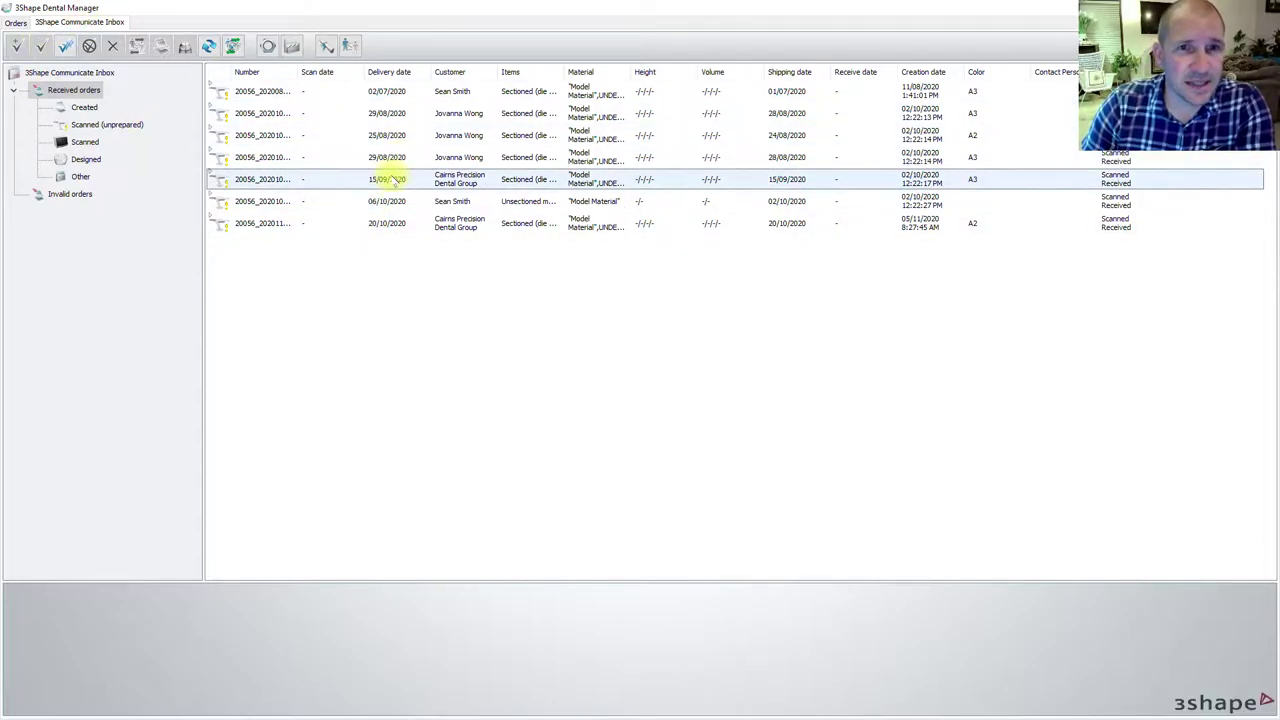
right_click(380, 180)
left_click(14, 22)
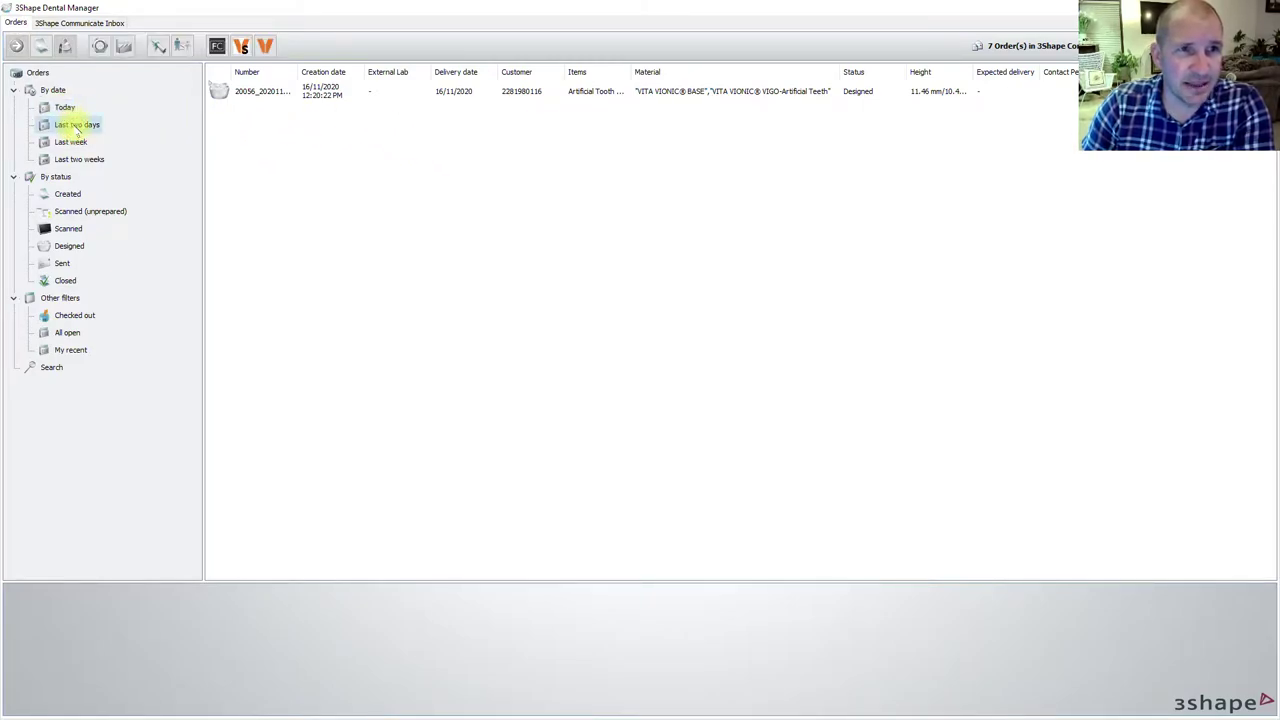
left_click(79, 159)
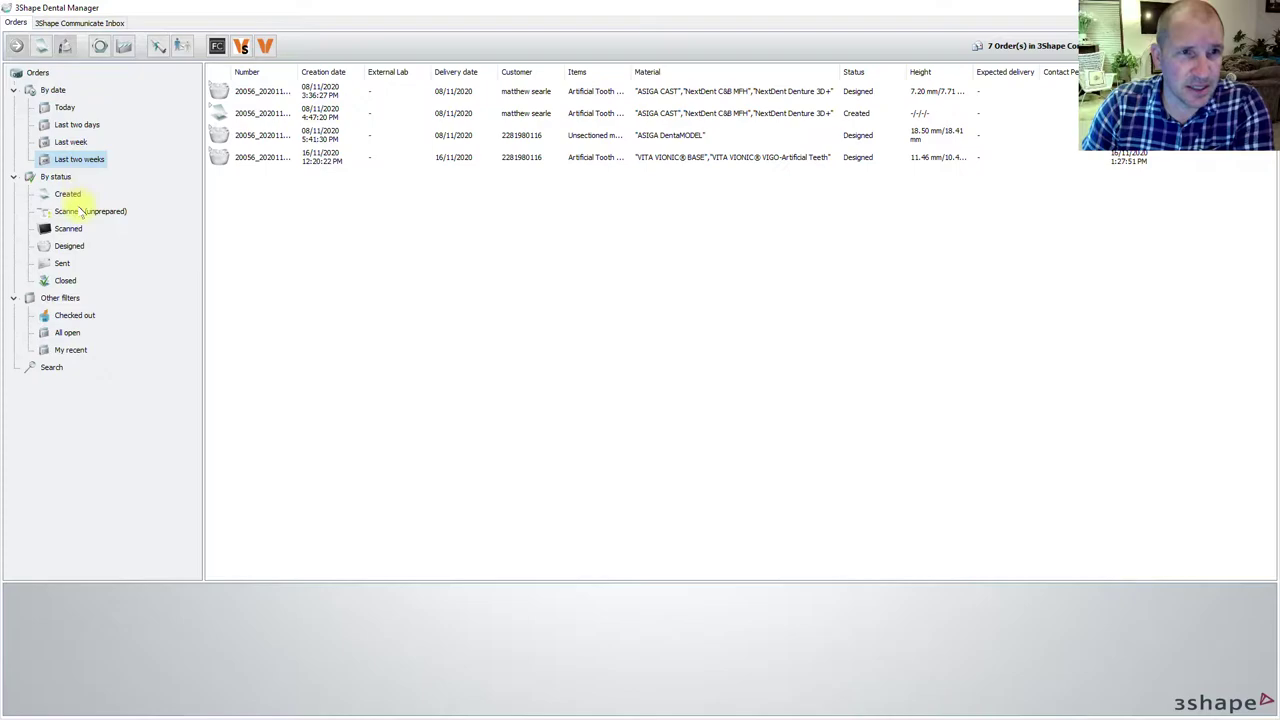
left_click(68, 194)
left_click(72, 246)
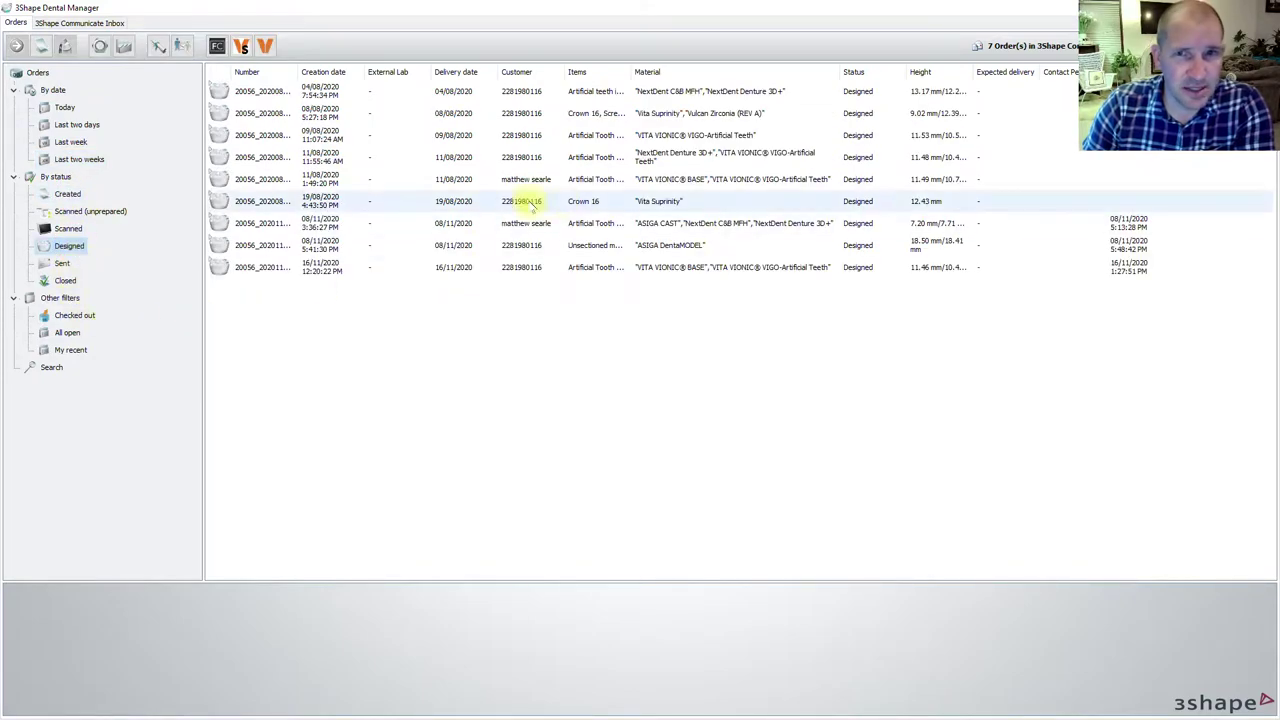
left_click(62, 107)
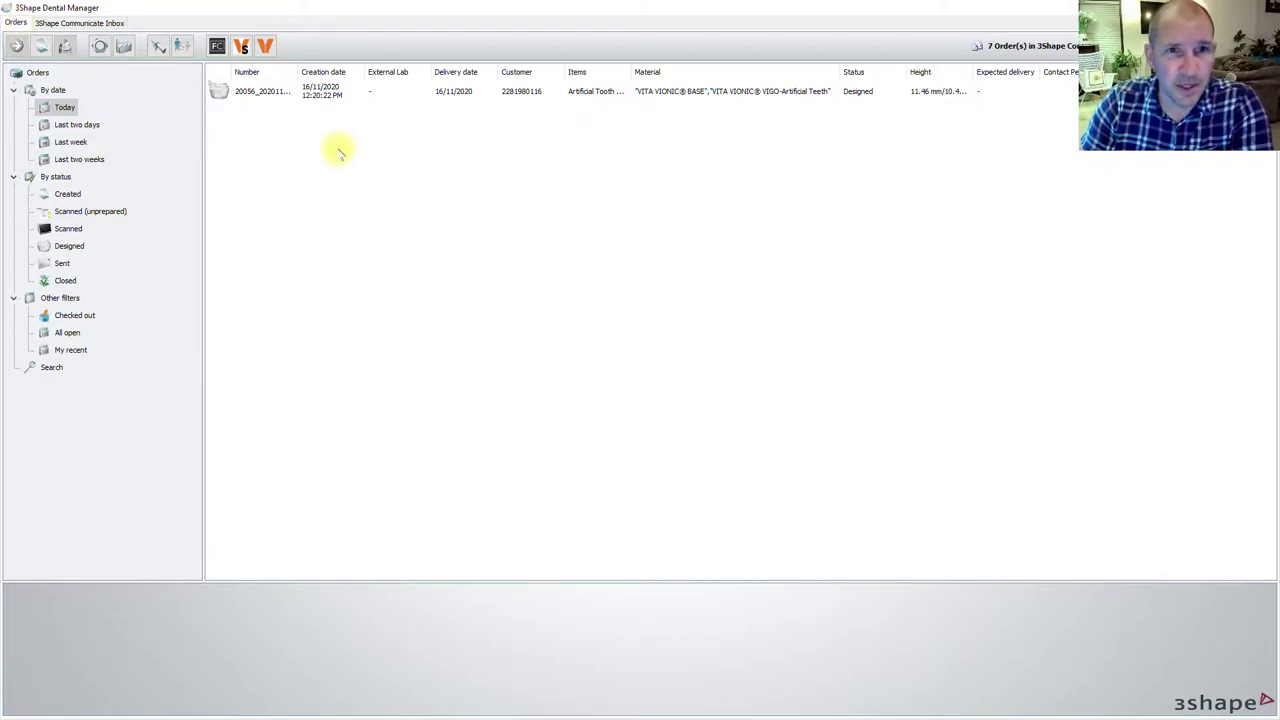
right_click(397, 155)
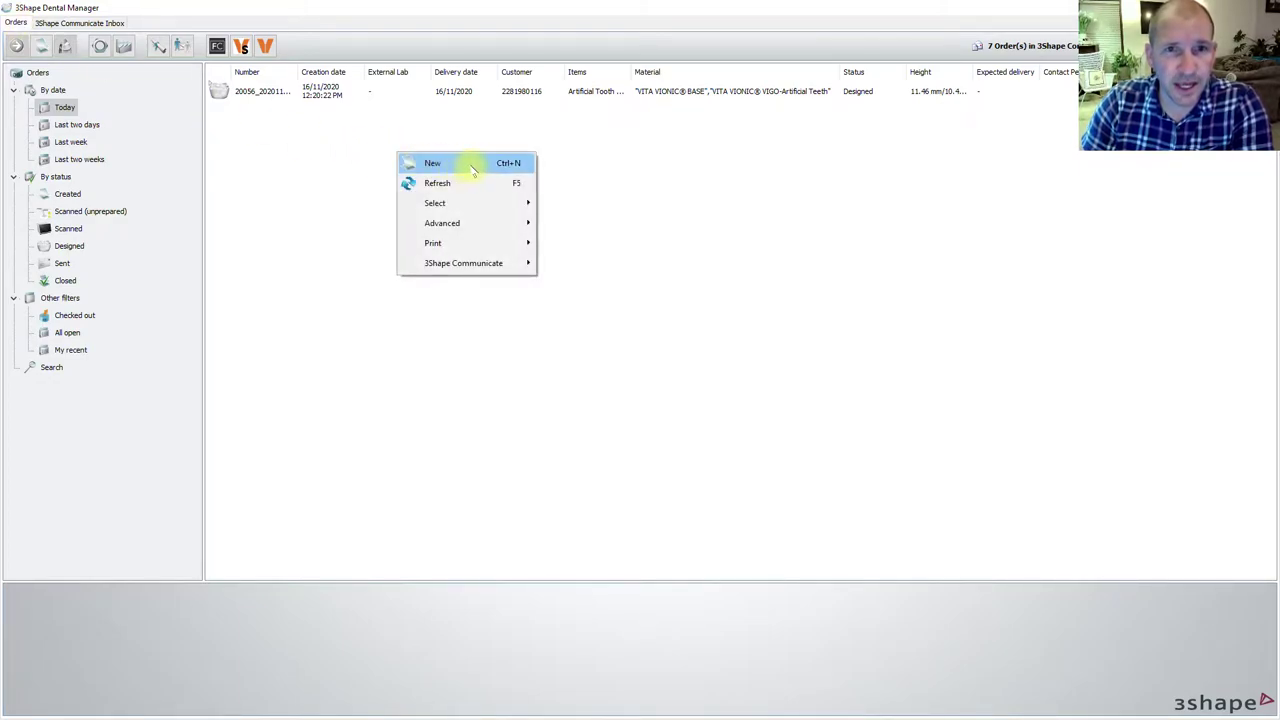
left_click(358, 176)
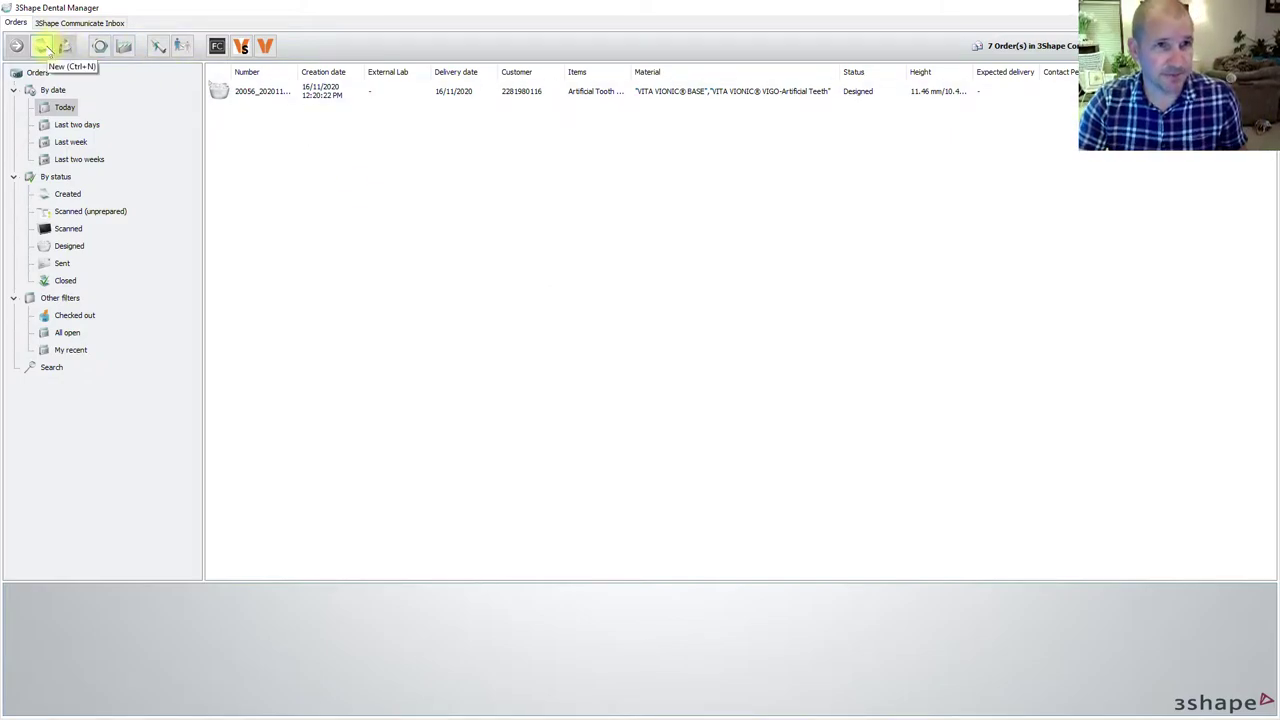
- Open a new Order Form and maximize it to full screen
left_click(43, 47)
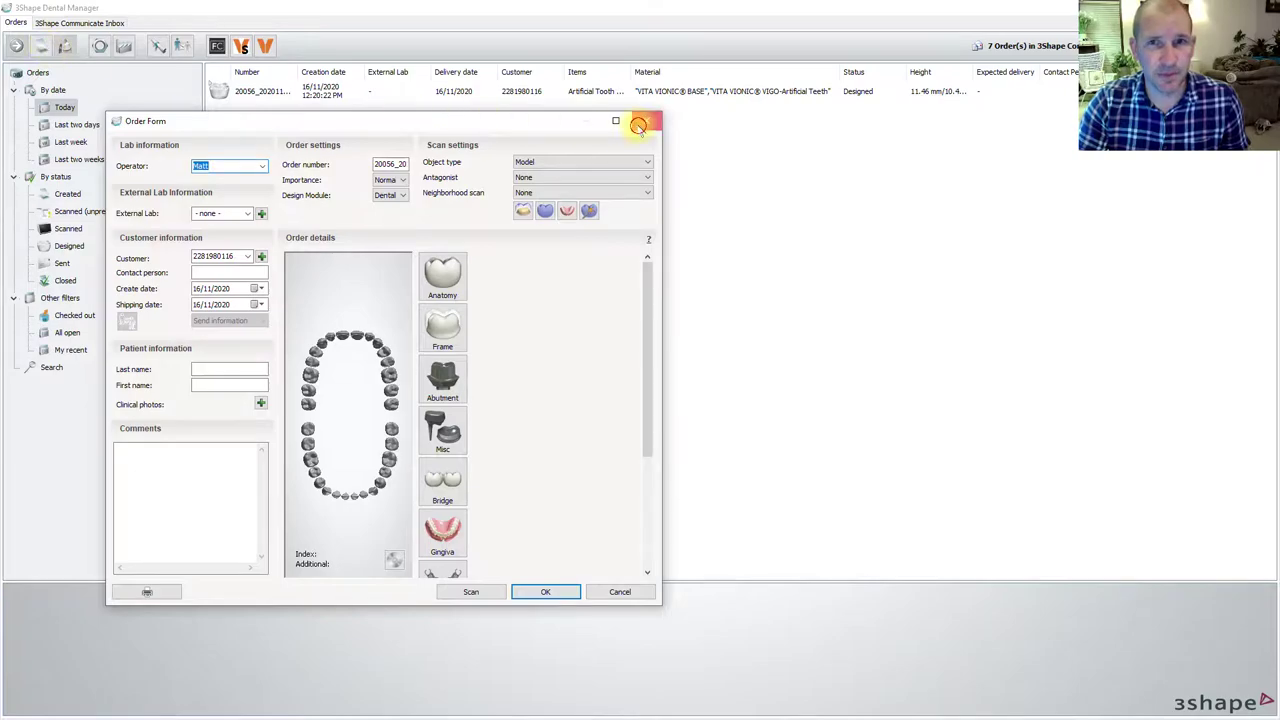
left_click(639, 126)
right_click(505, 127)
left_click(538, 137)
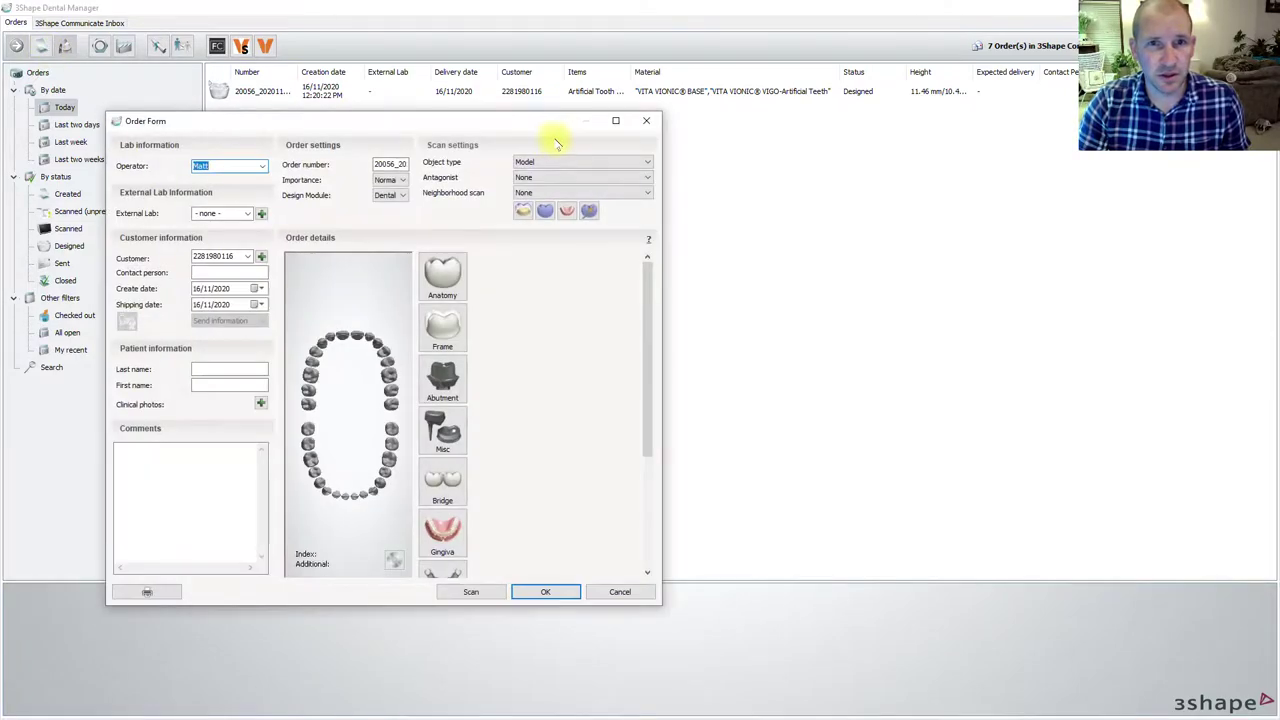
left_click(615, 120)
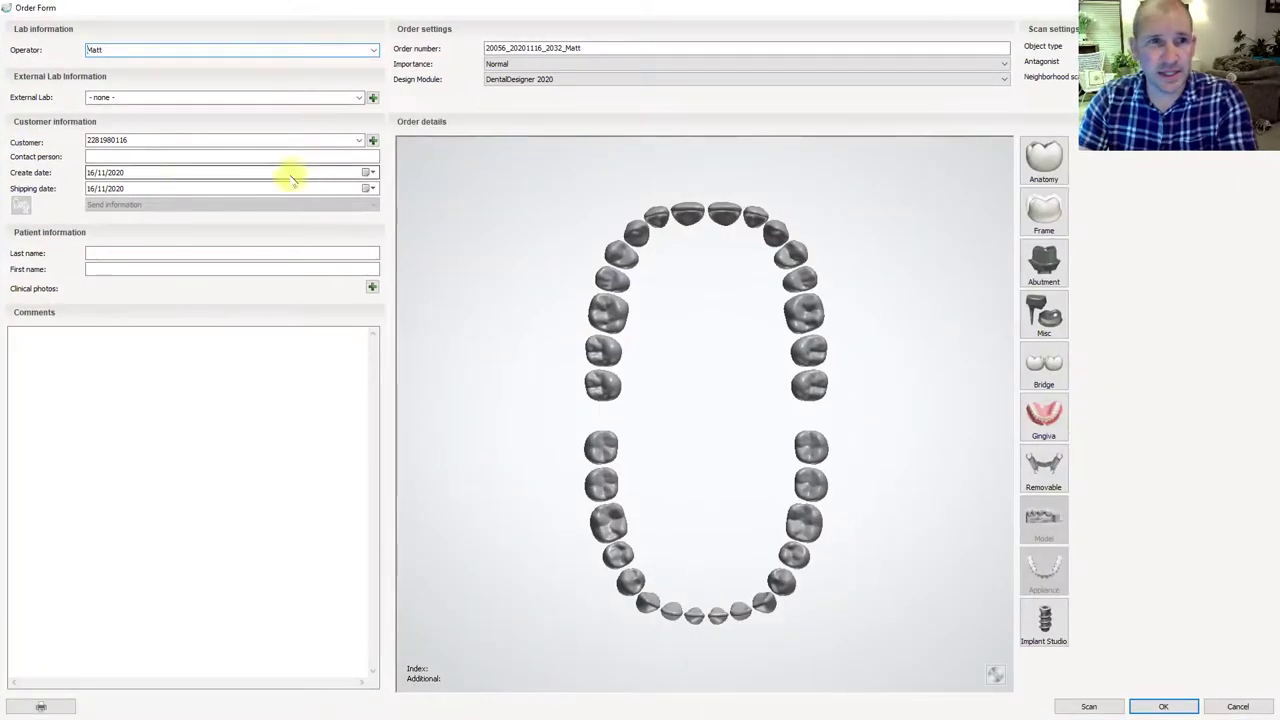
- Enter the patient's last and first names, then start the order number's _denturetest suffix
left_click(130, 253)
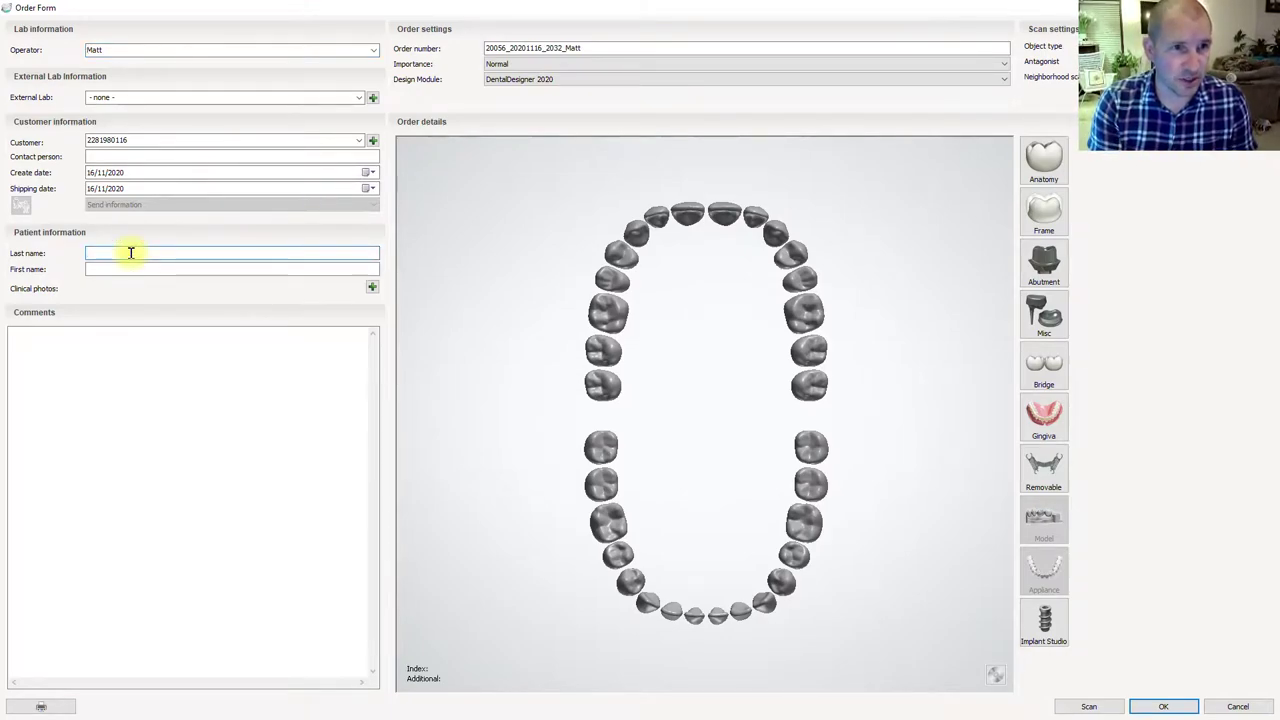
key("Tab")
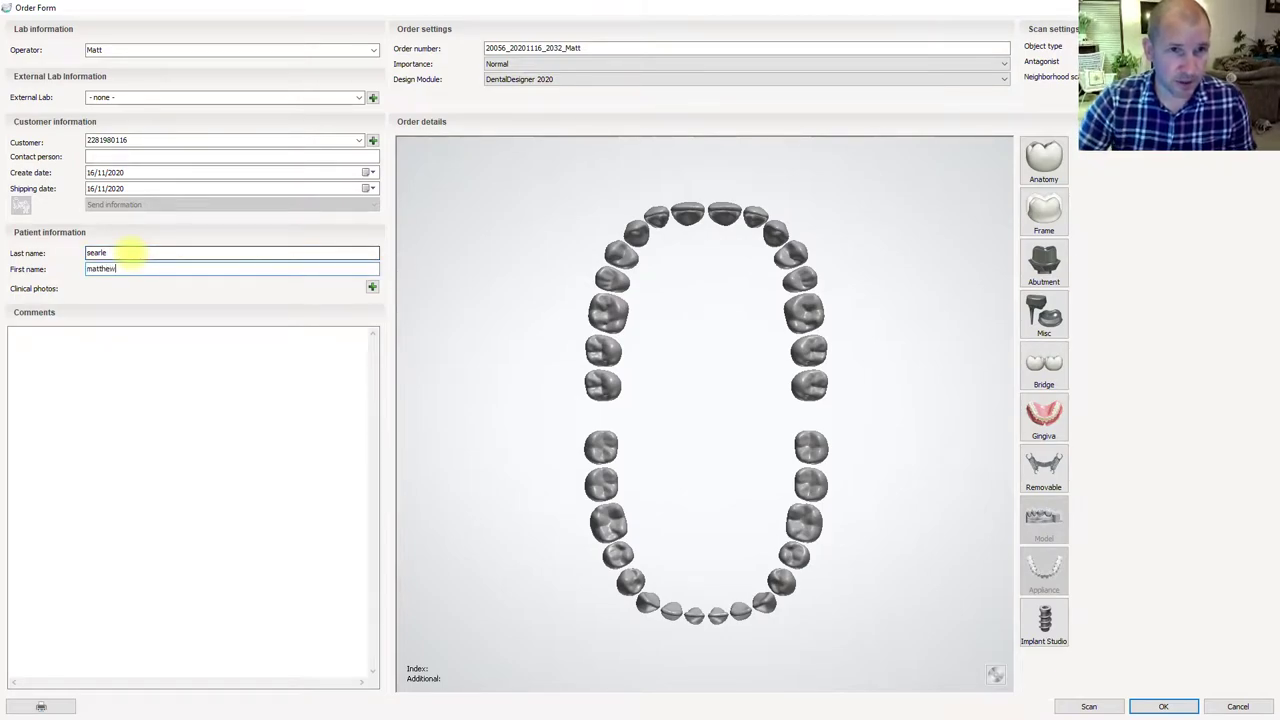
double_click(612, 46)
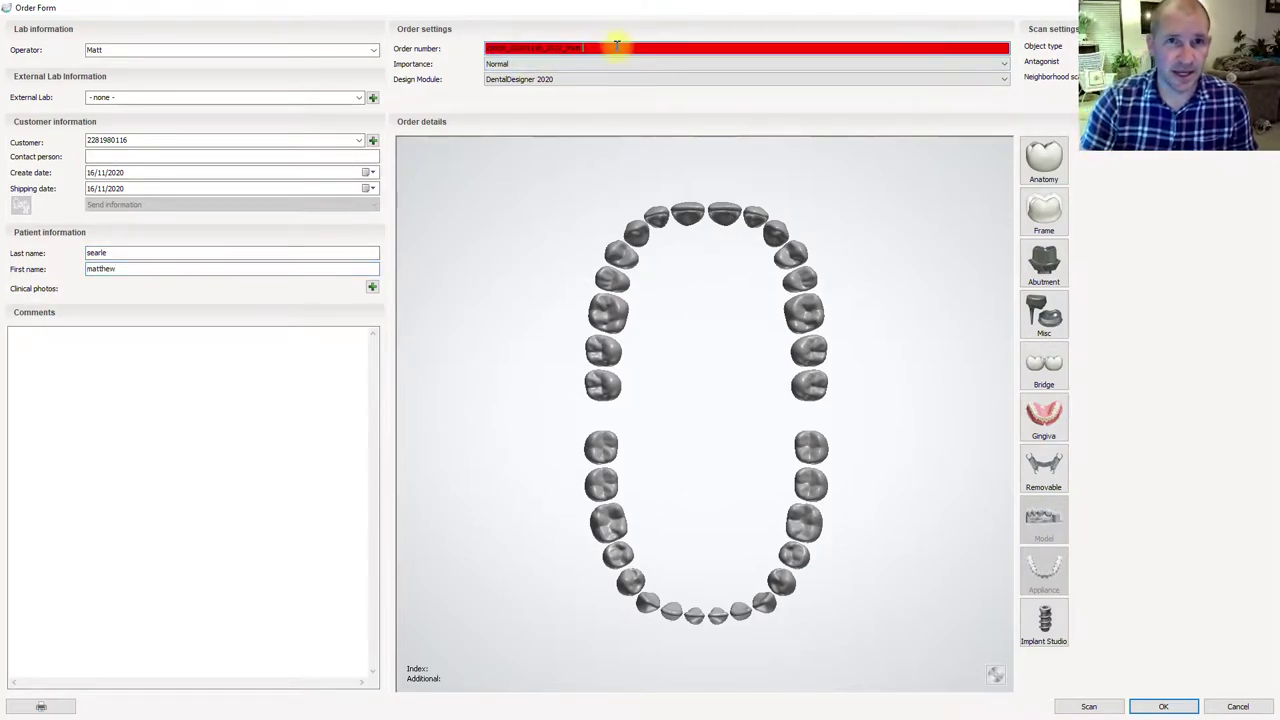
left_click(611, 50)
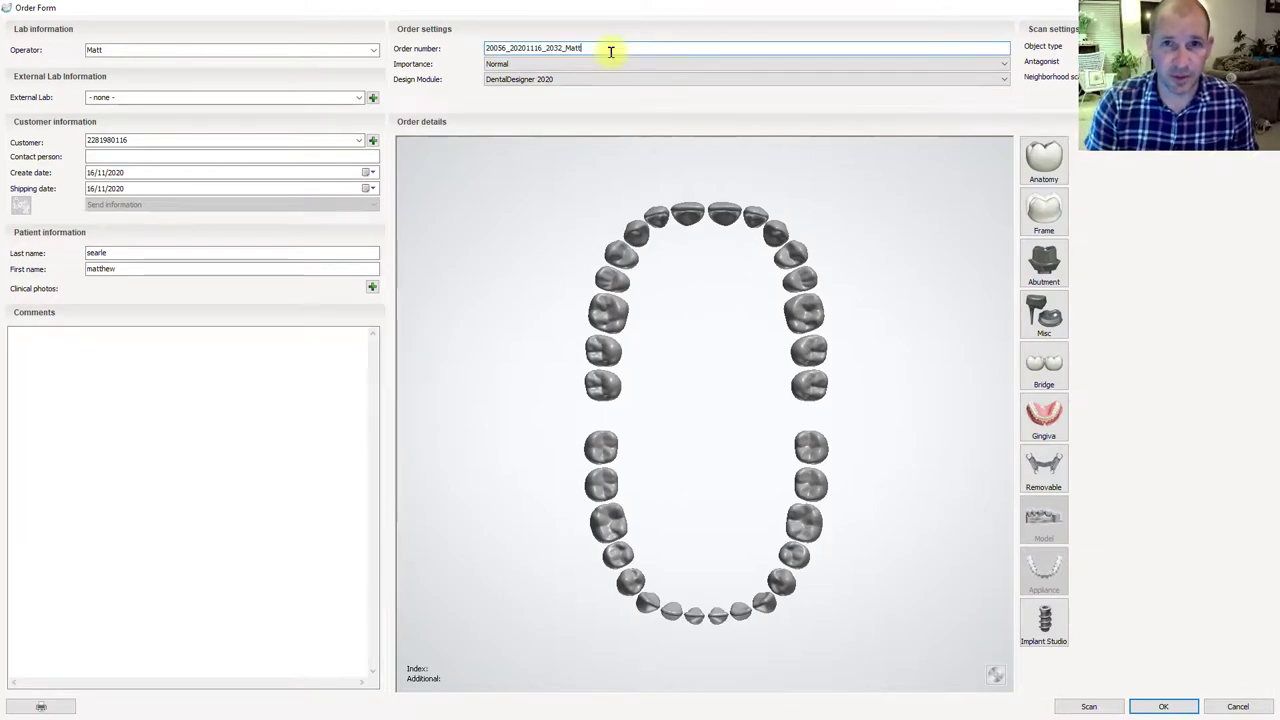
type("_denturetest")
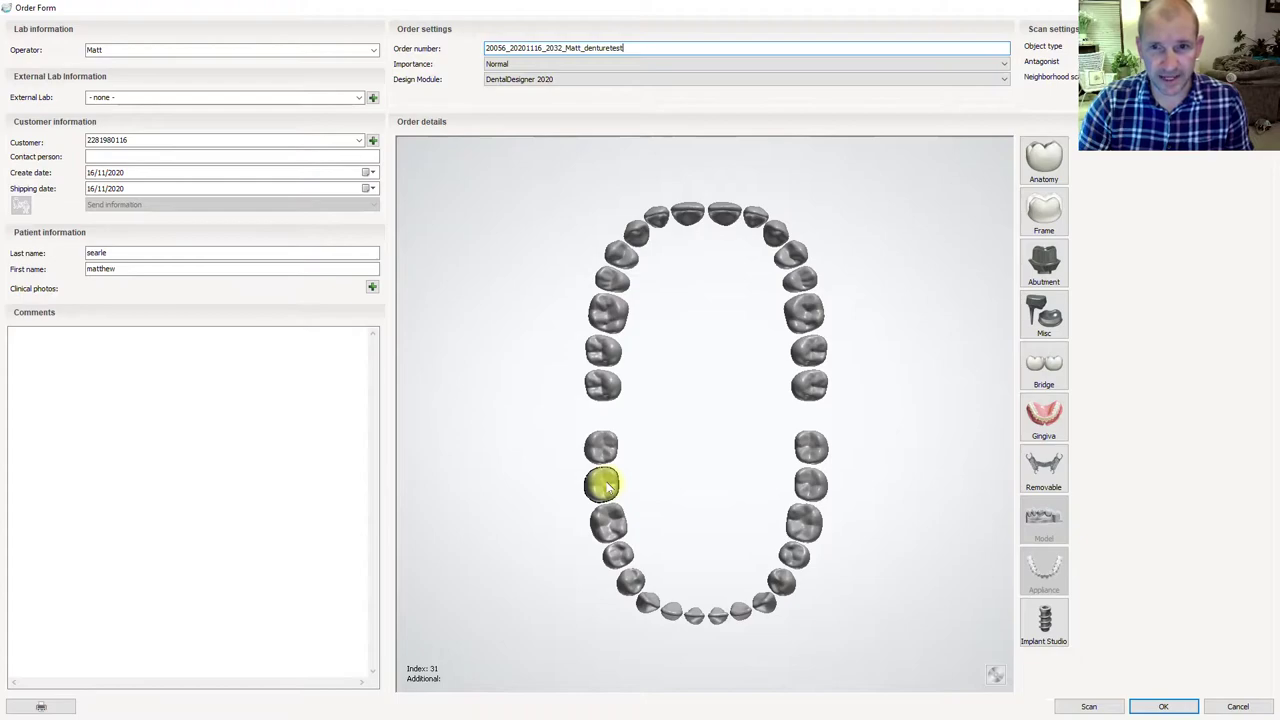
- Select the lower and upper arches, then clear the tooth selection to start over
left_click(605, 486)
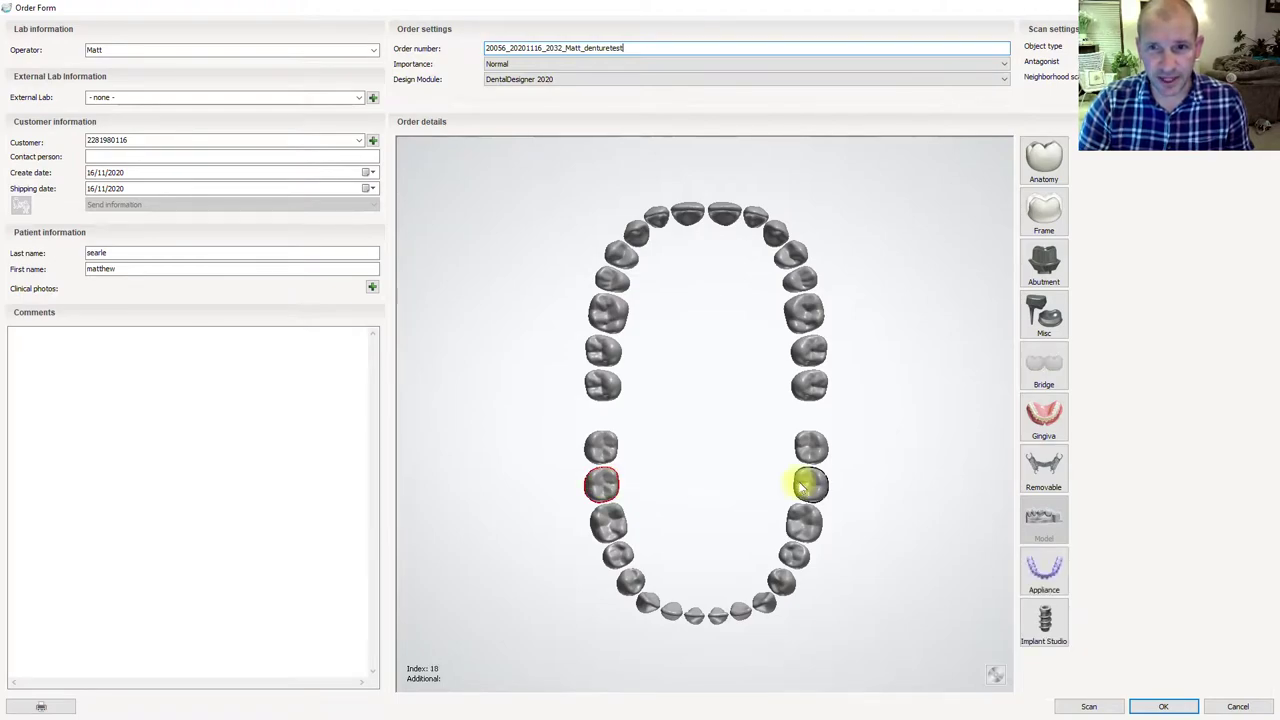
left_click(809, 486)
left_click(597, 362)
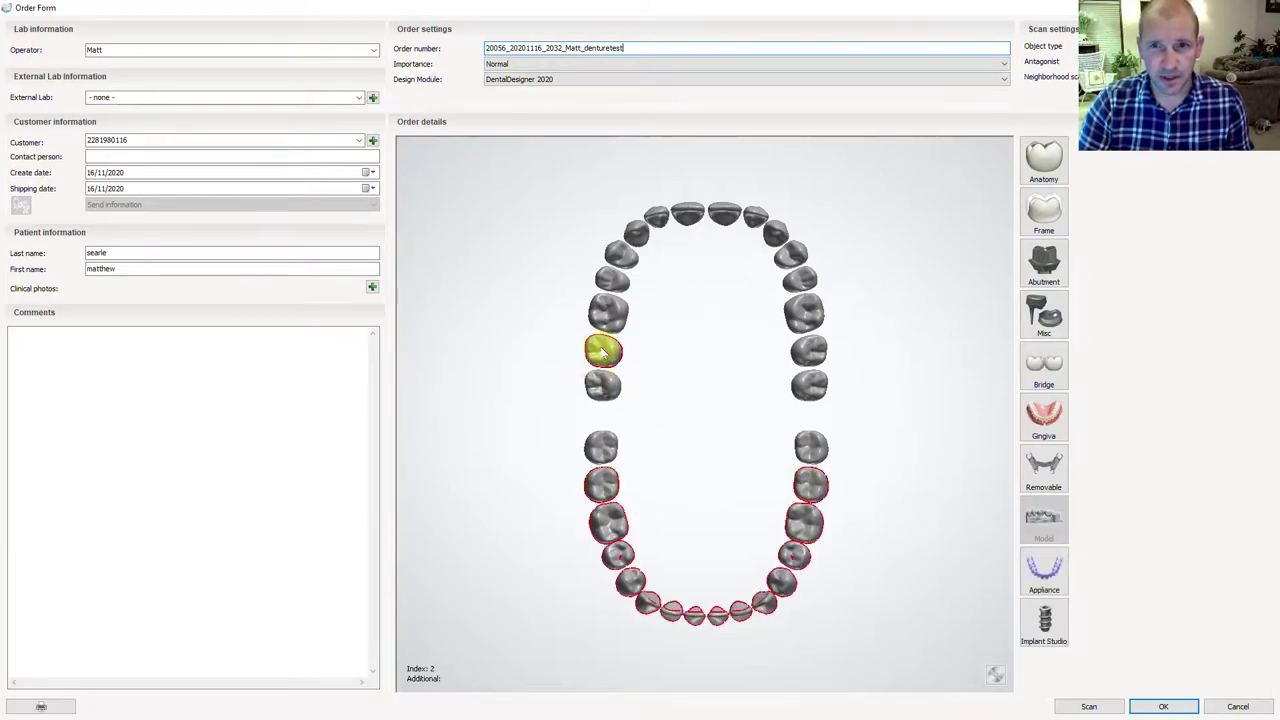
left_click(811, 350)
right_click(610, 358)
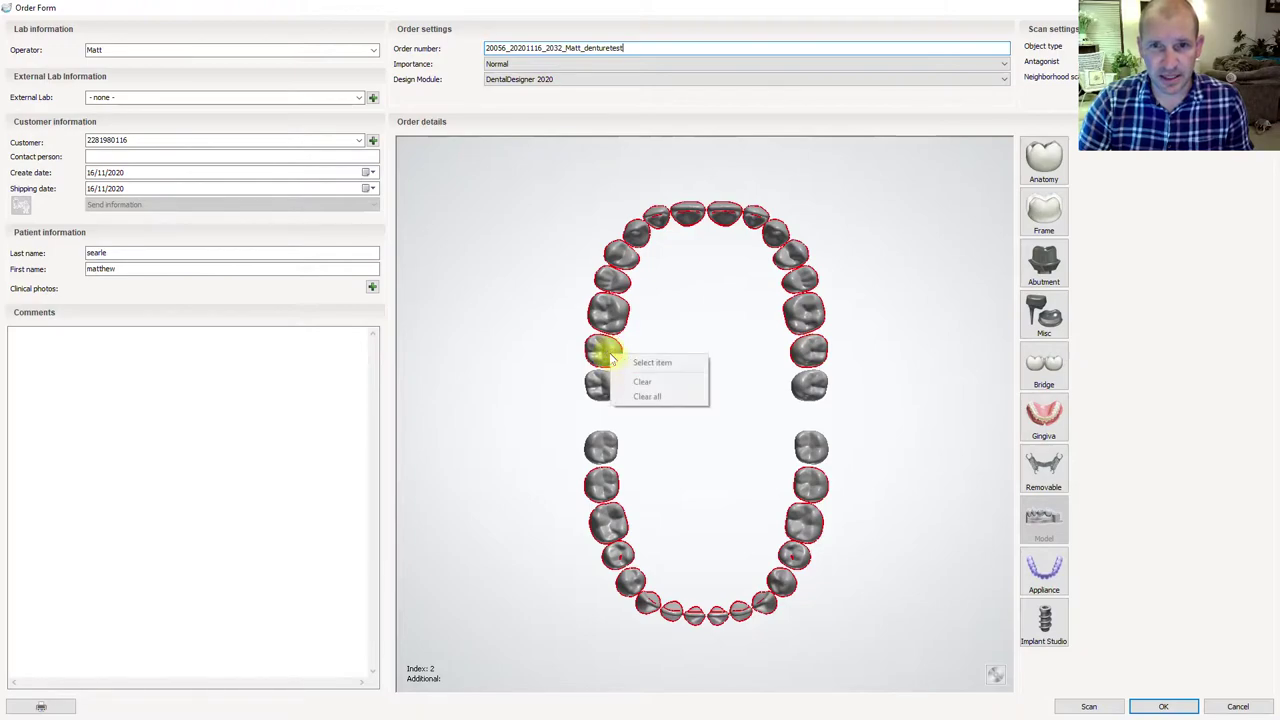
left_click(640, 363)
right_click(612, 330)
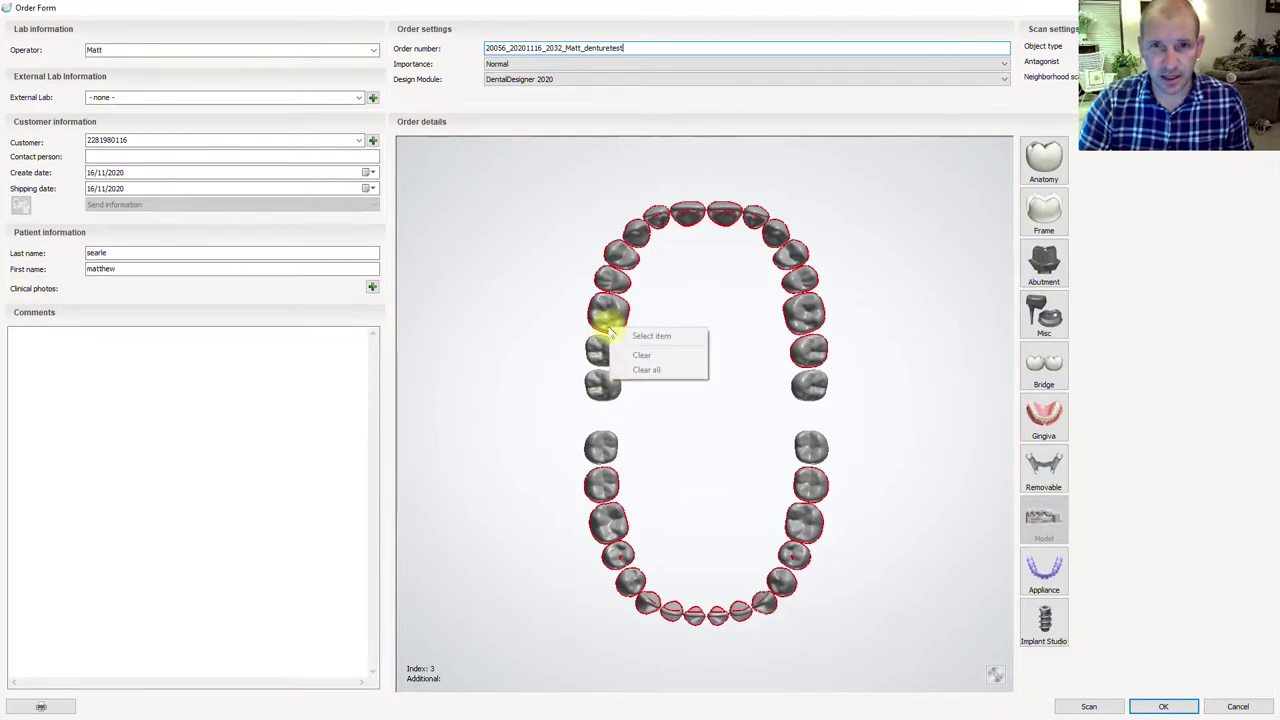
left_click(630, 354)
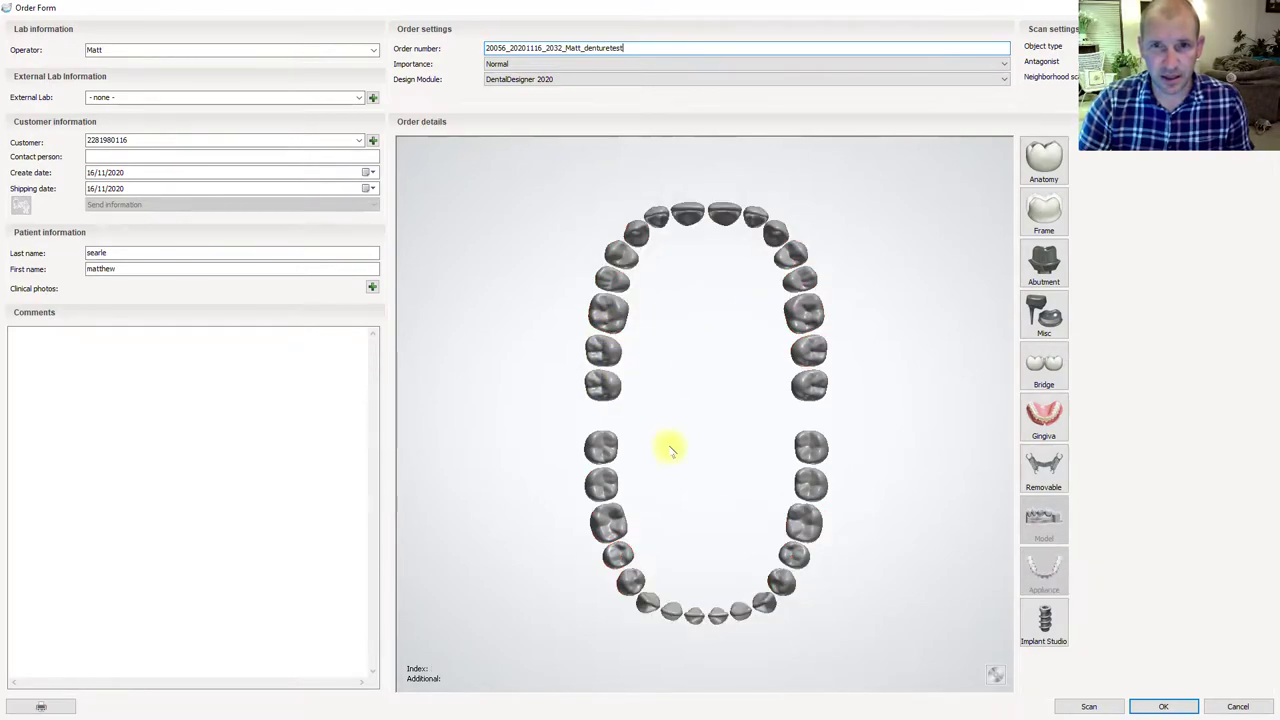
- Reselect all lower and upper teeth and assign the Gingiva indication to both arches
left_click(603, 486)
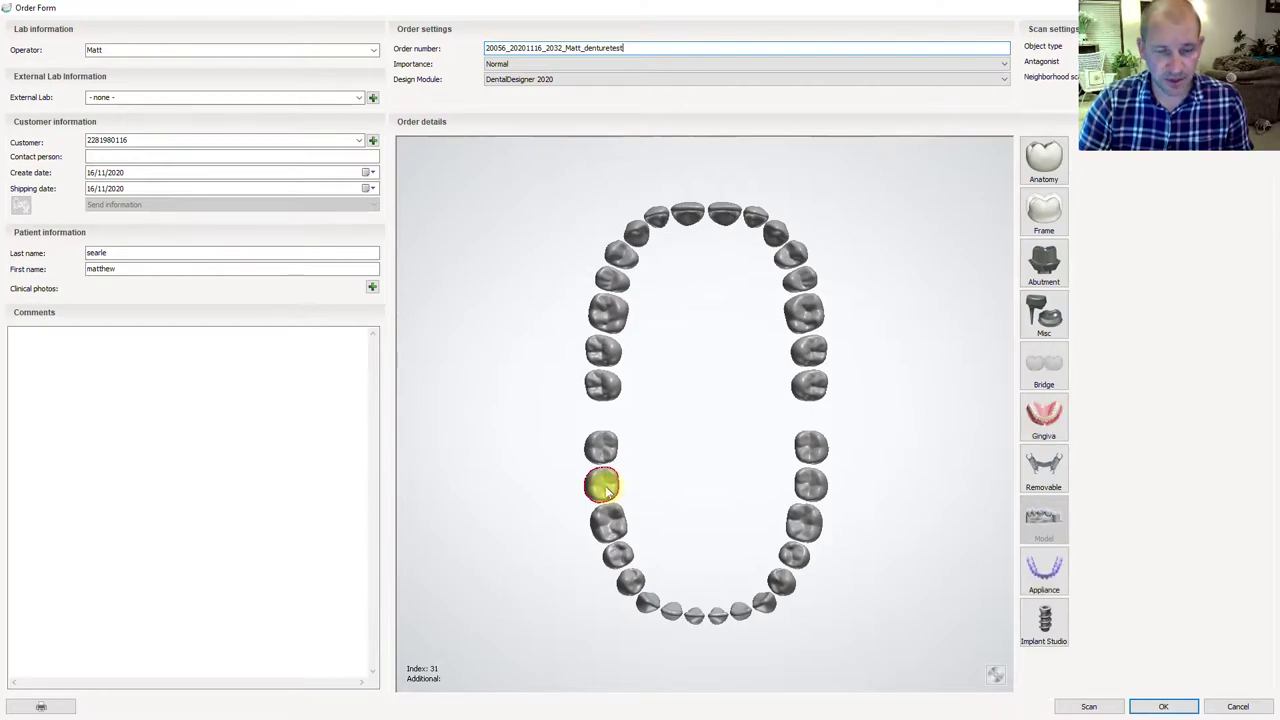
left_click(812, 486, "shift")
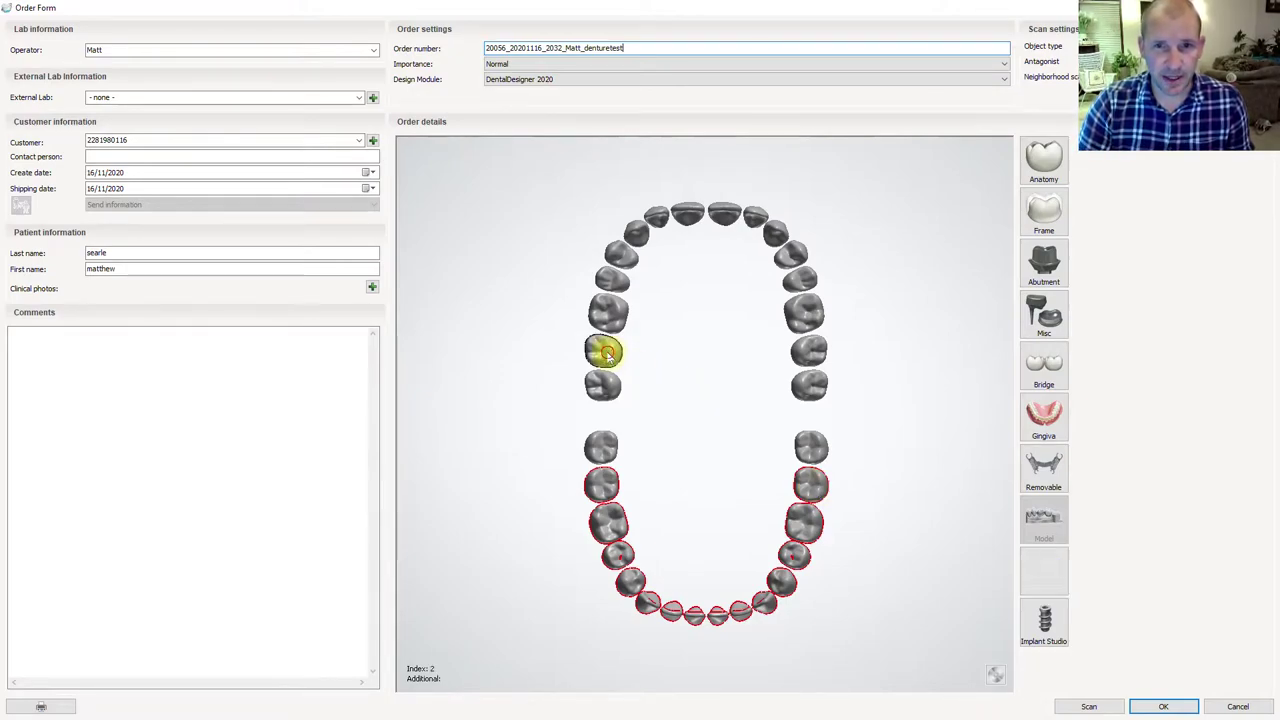
left_click(812, 354, "shift")
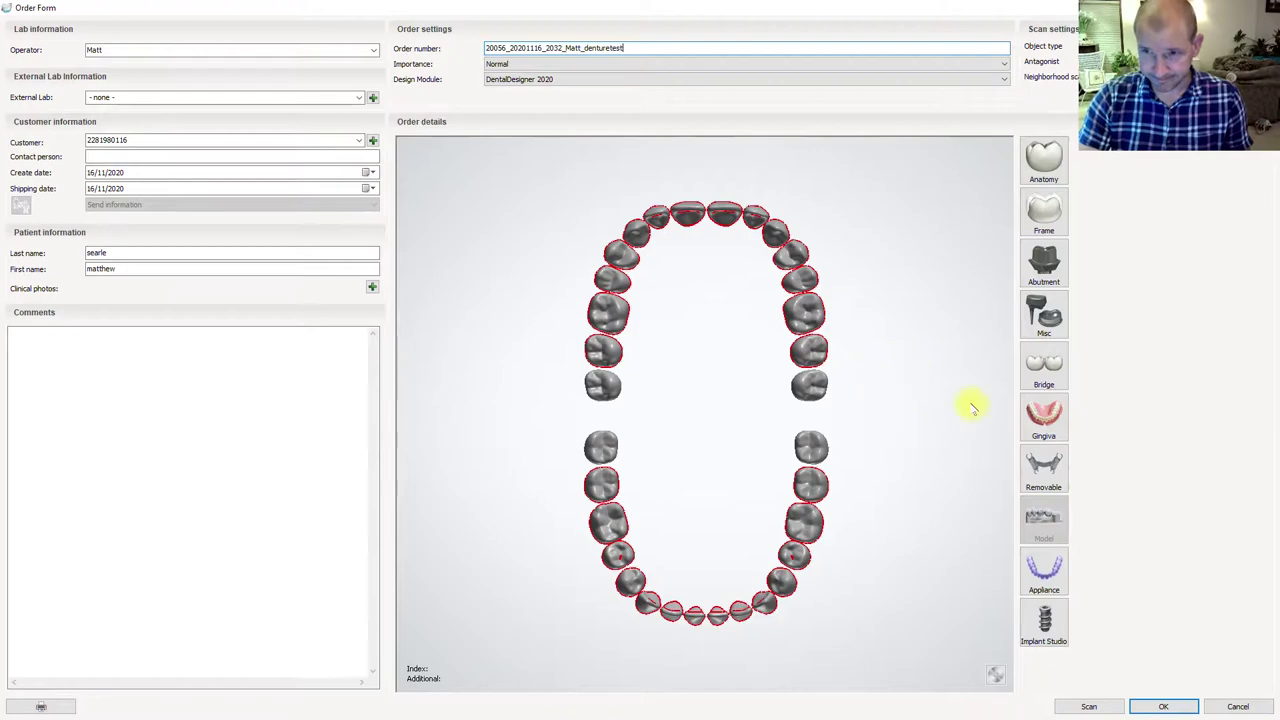
left_click(1048, 424)
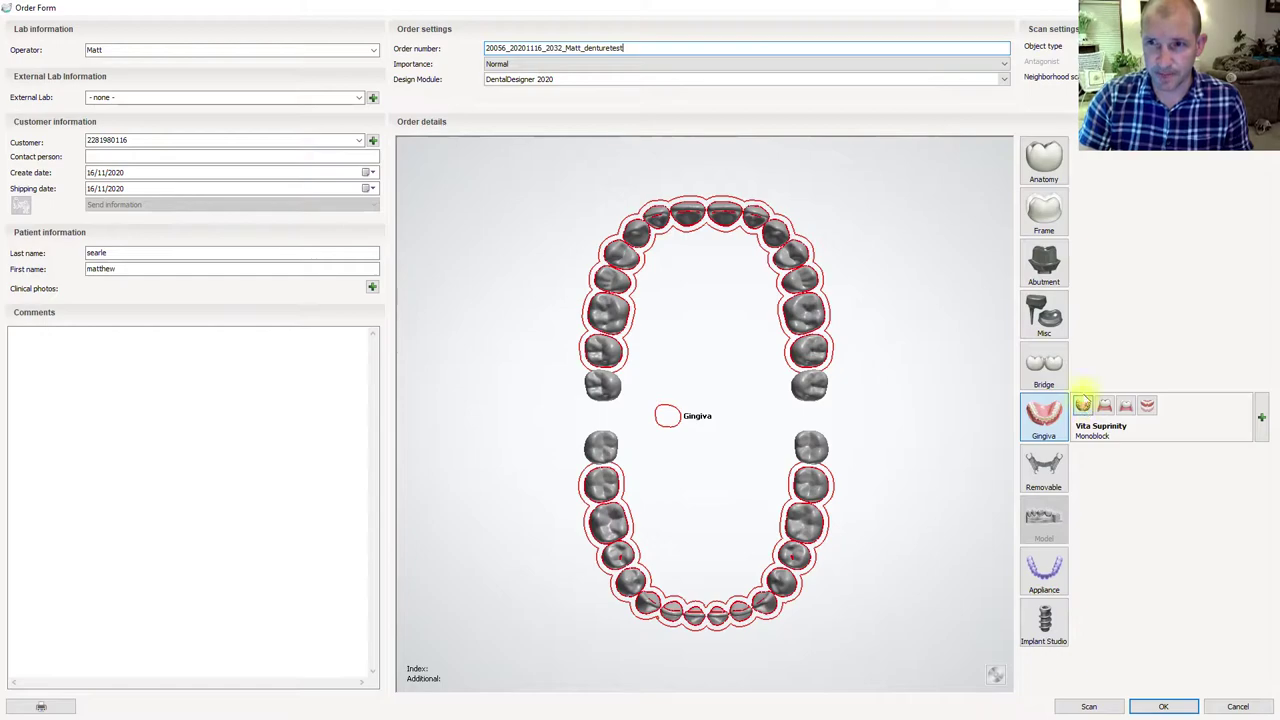
- Set the gingiva material to VITA VIONIC BASE with base-with-artificial-teeth (milled reduction) type
left_click(1261, 417)
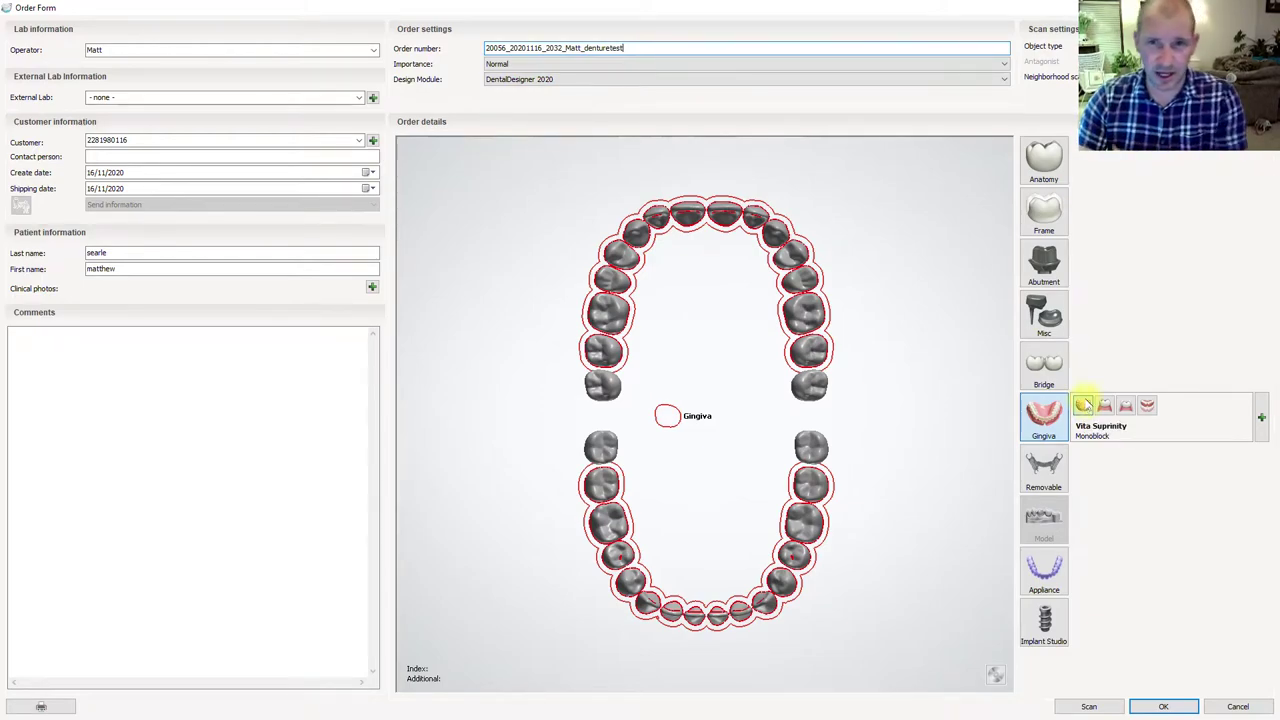
left_click(1260, 415)
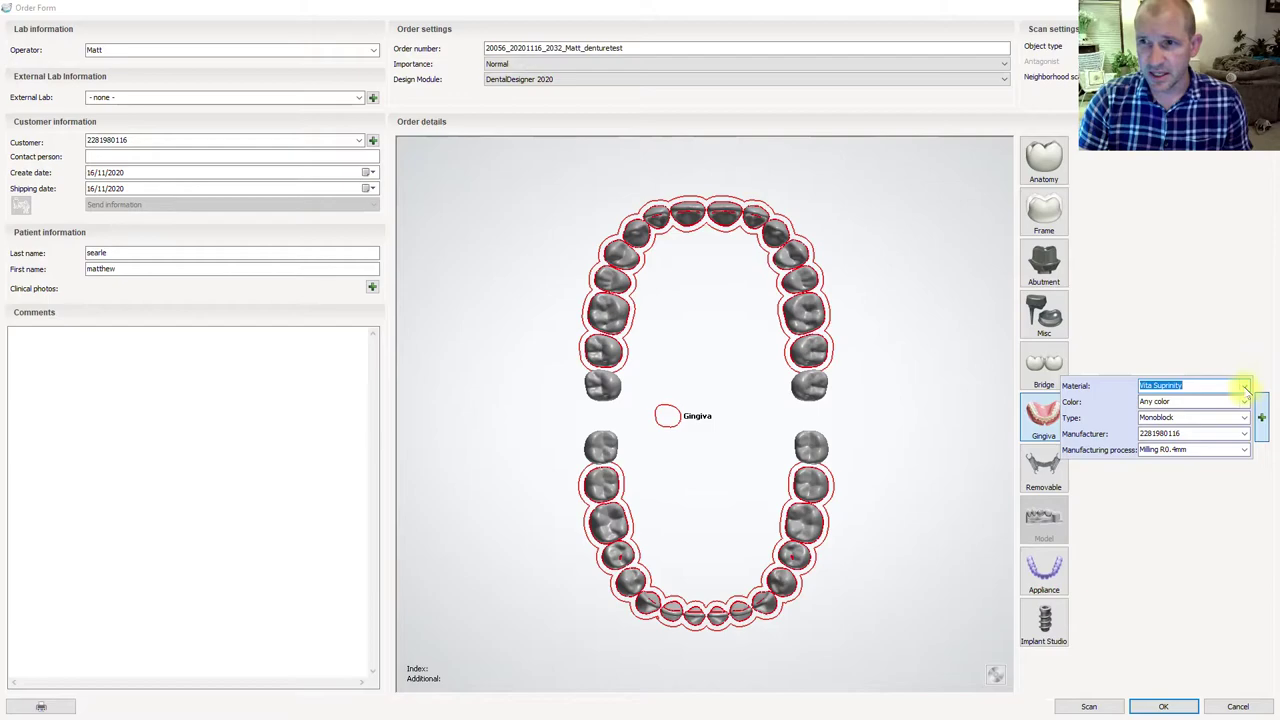
left_click(1244, 385)
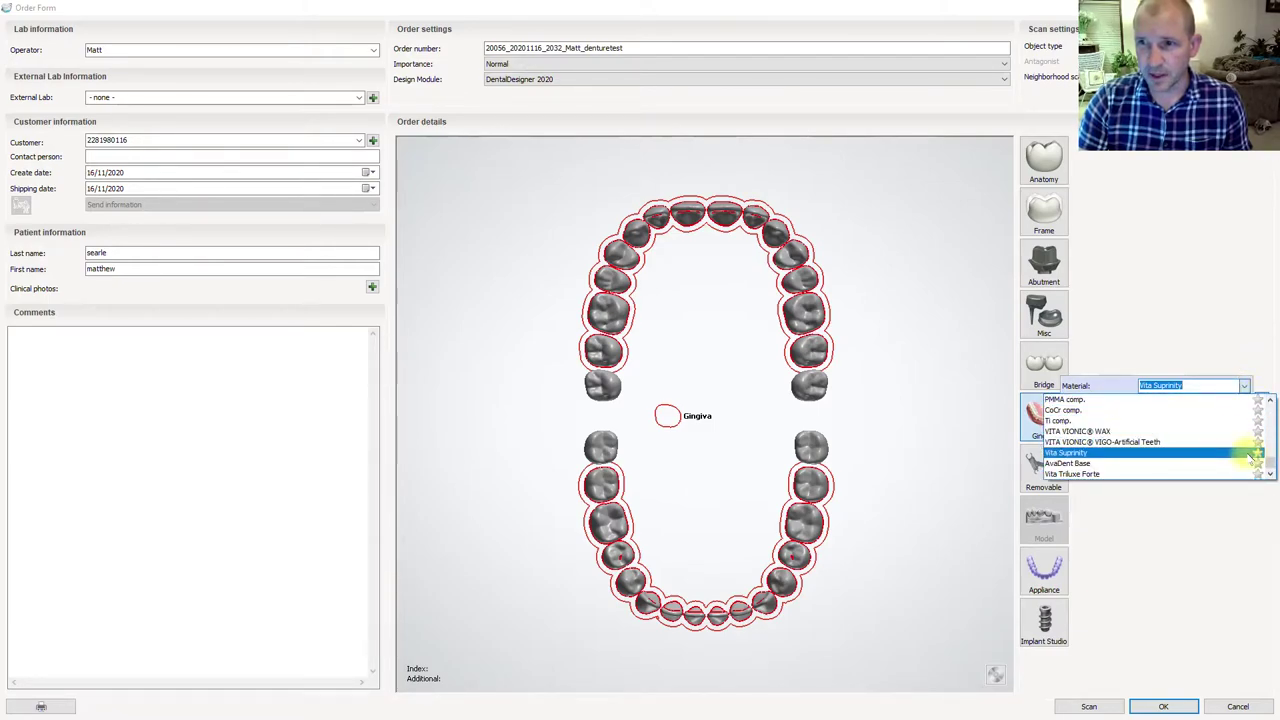
left_click_drag(1270, 466, 1268, 410)
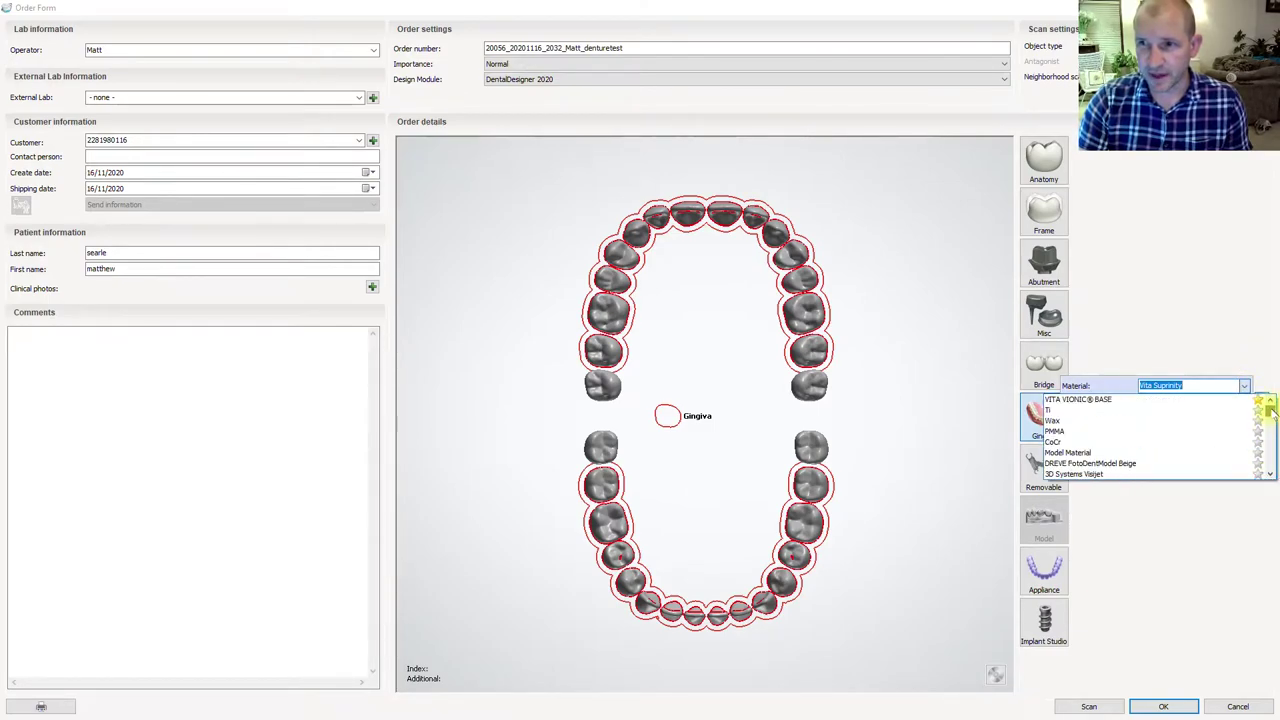
left_click(1101, 400)
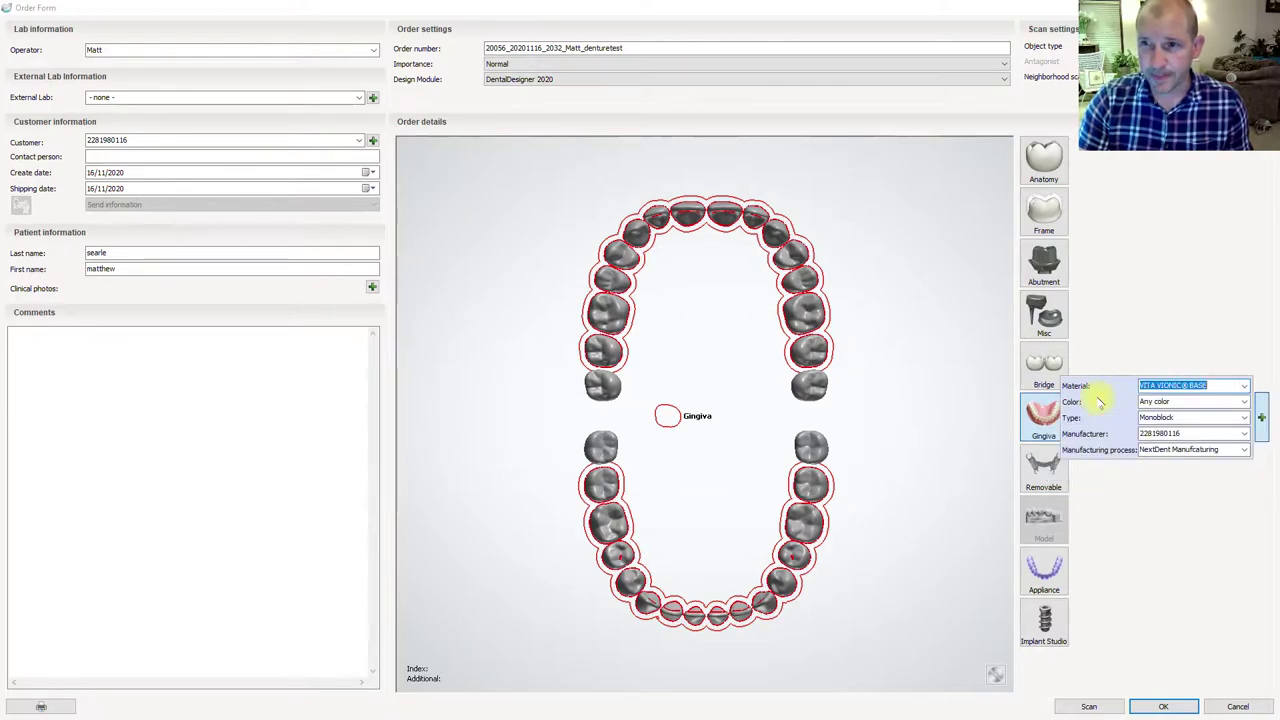
left_click(1165, 401)
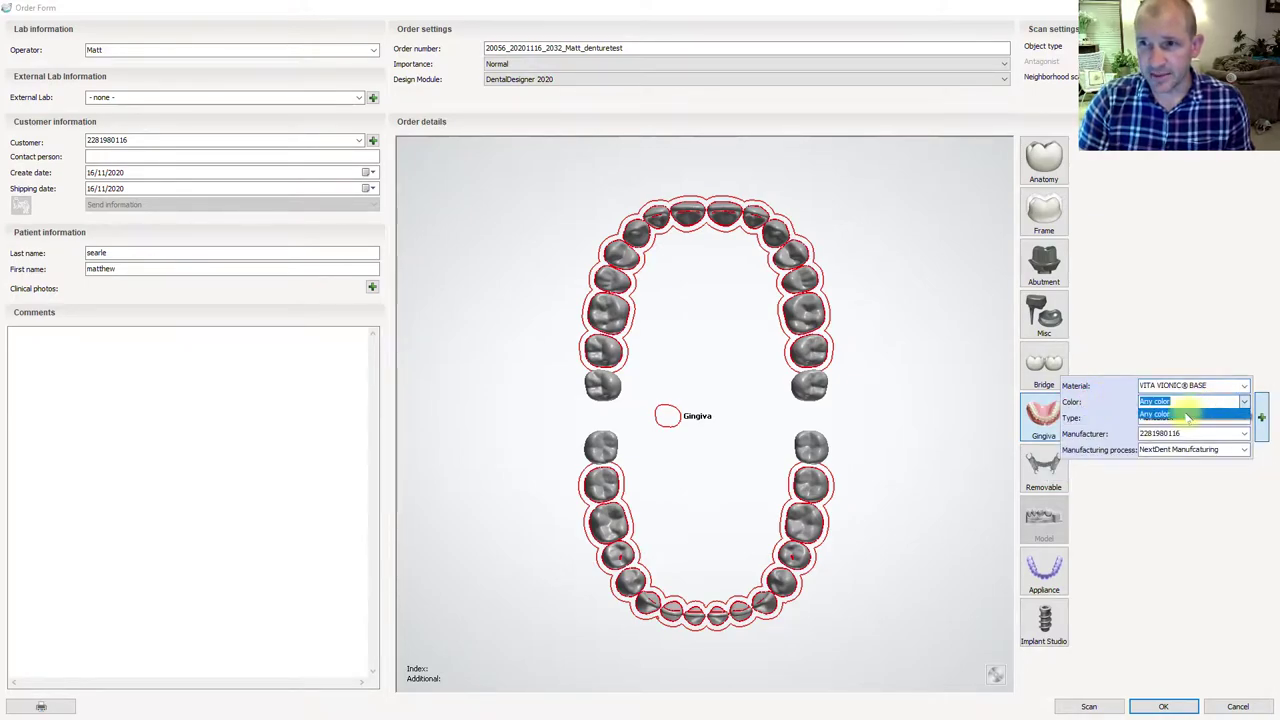
left_click(1208, 417)
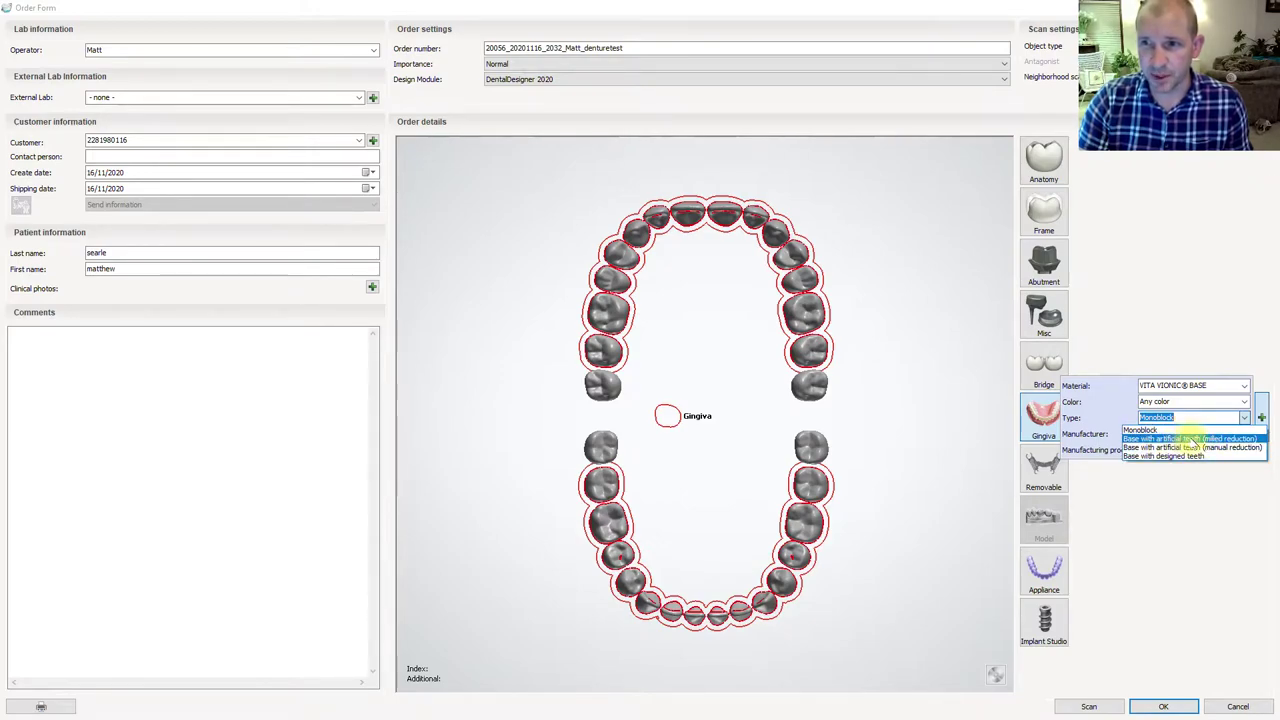
left_click(1192, 439)
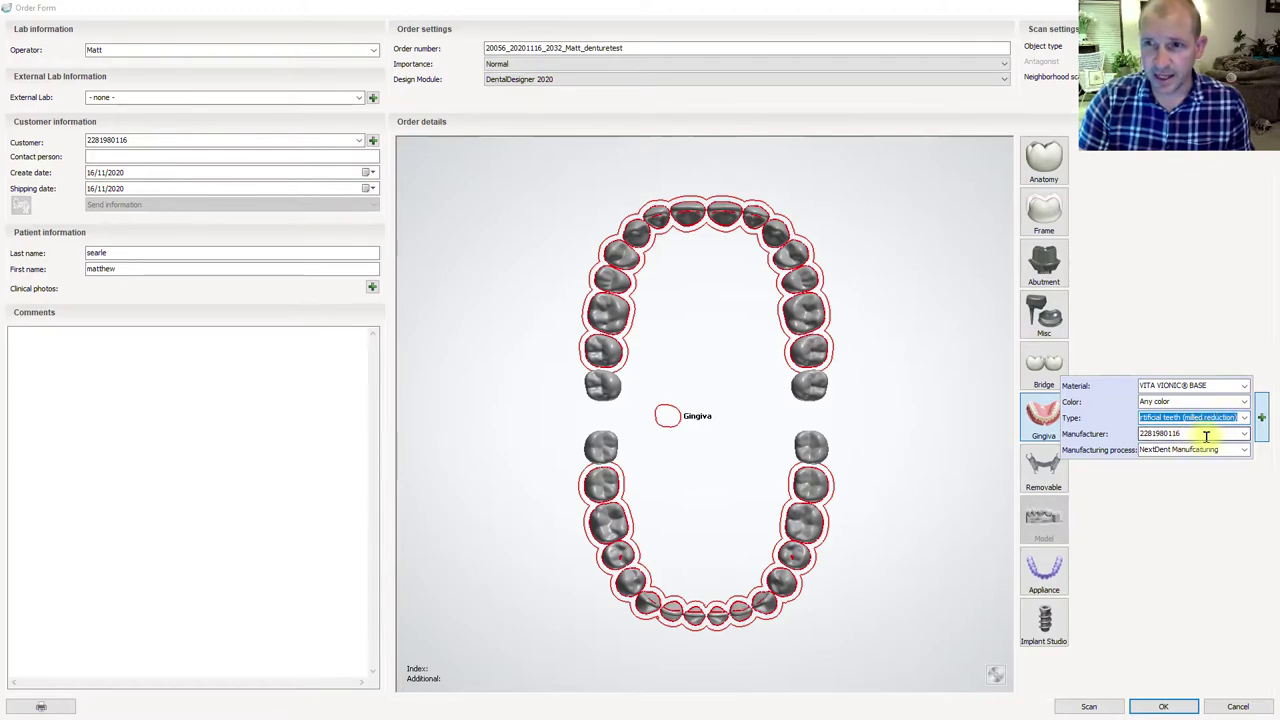
- Set the gingiva manufacturing process to Printing VITA Denture Base and keep Any color
left_click(1230, 449)
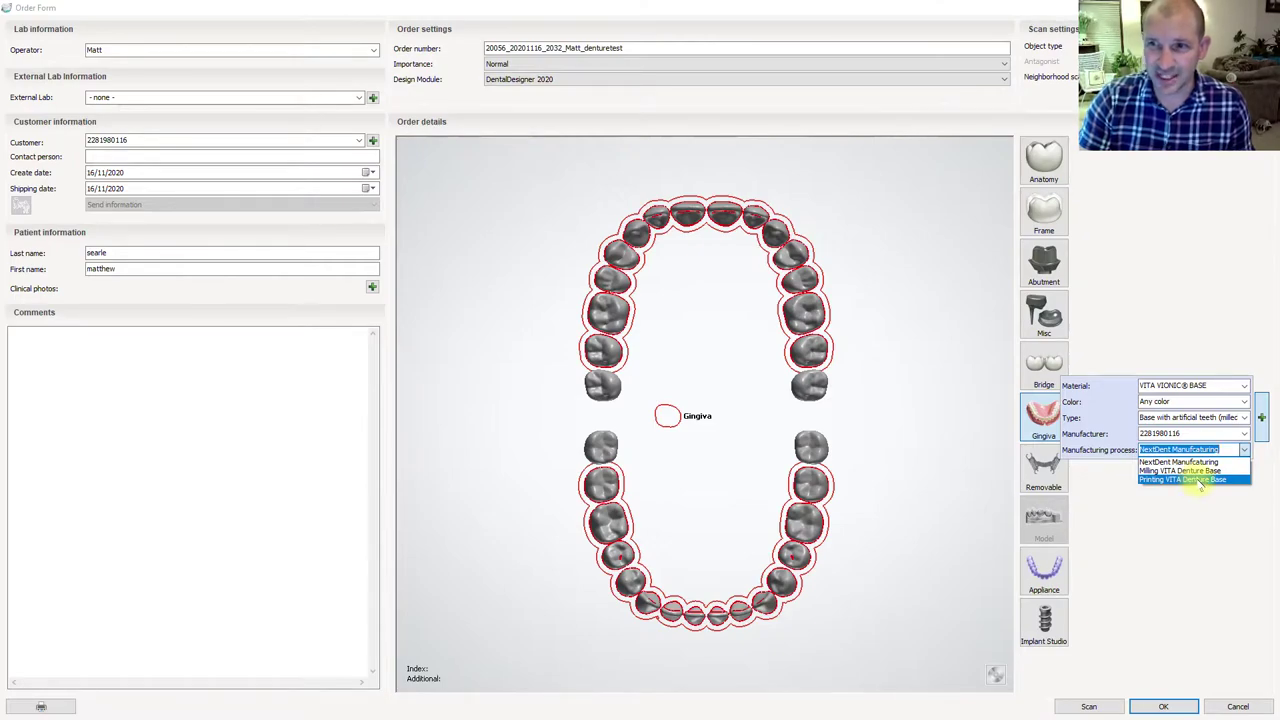
left_click(1198, 480)
left_click(1236, 416)
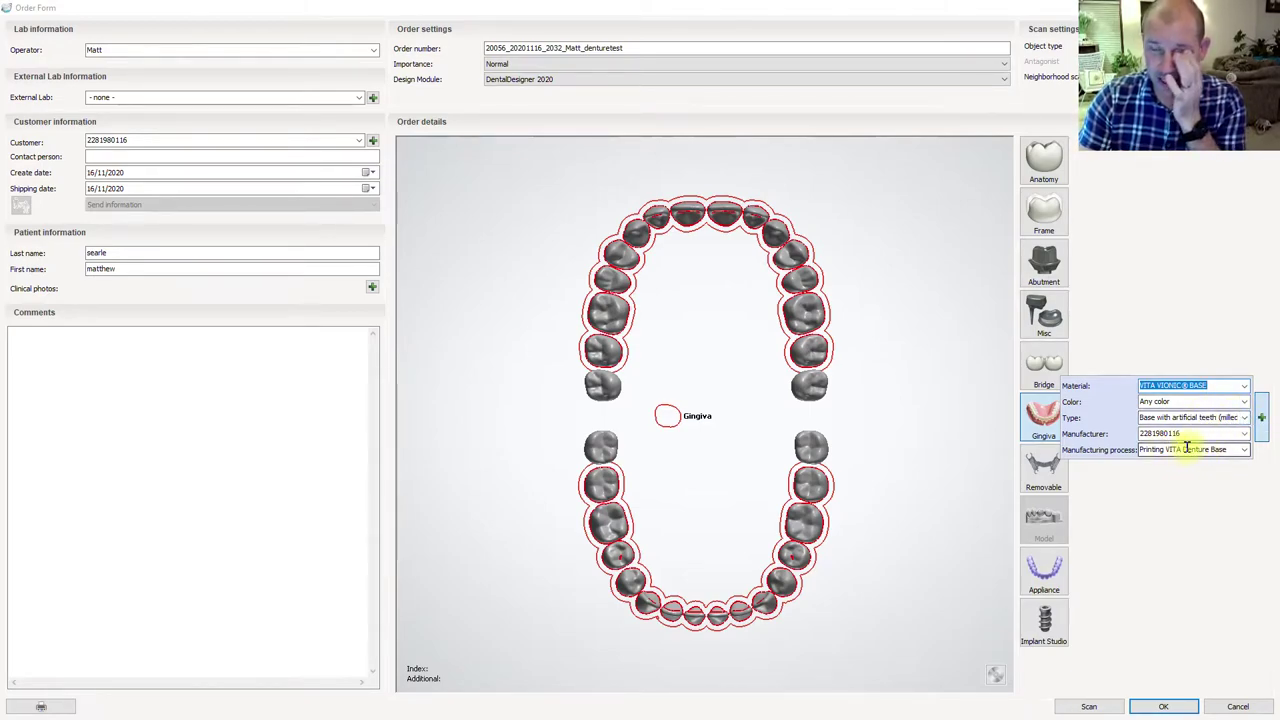
left_click(1228, 403)
left_click(1228, 403)
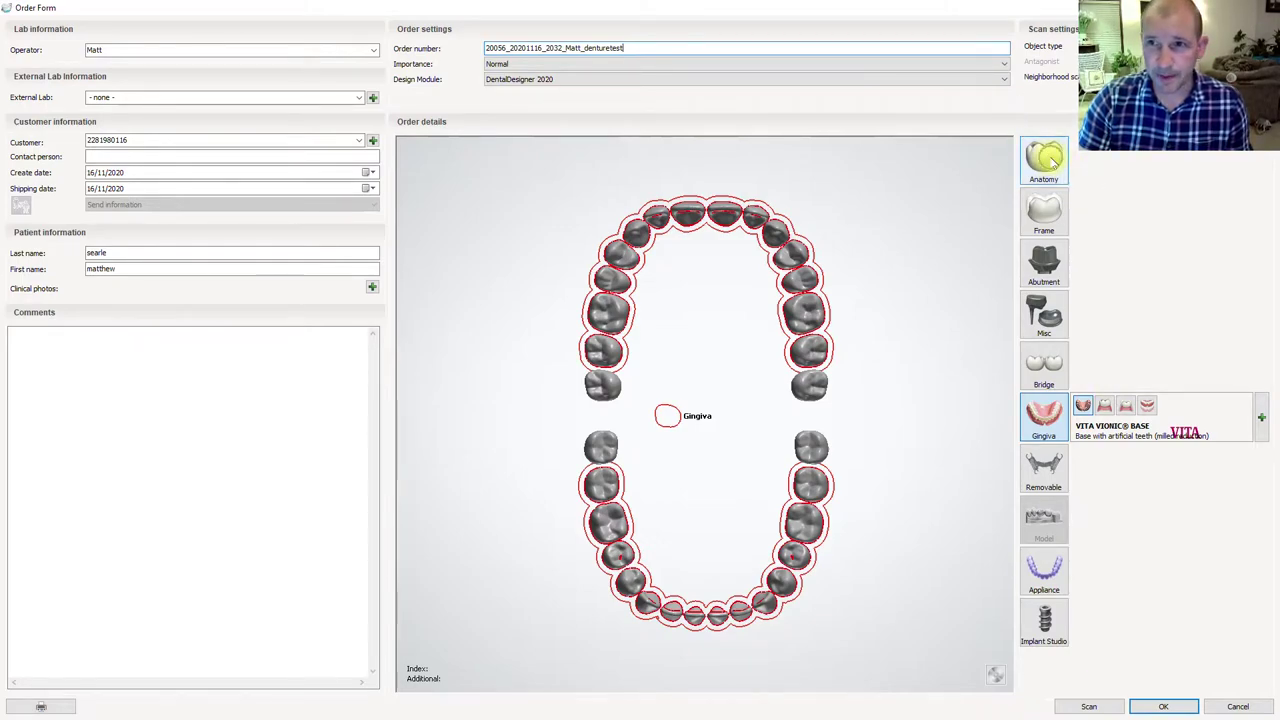
- Add Anatomy teeth in VITA VIONIC VIGO-Artificial Teeth, Printing VITA Denture Base process, shade A2
left_click(1051, 163)
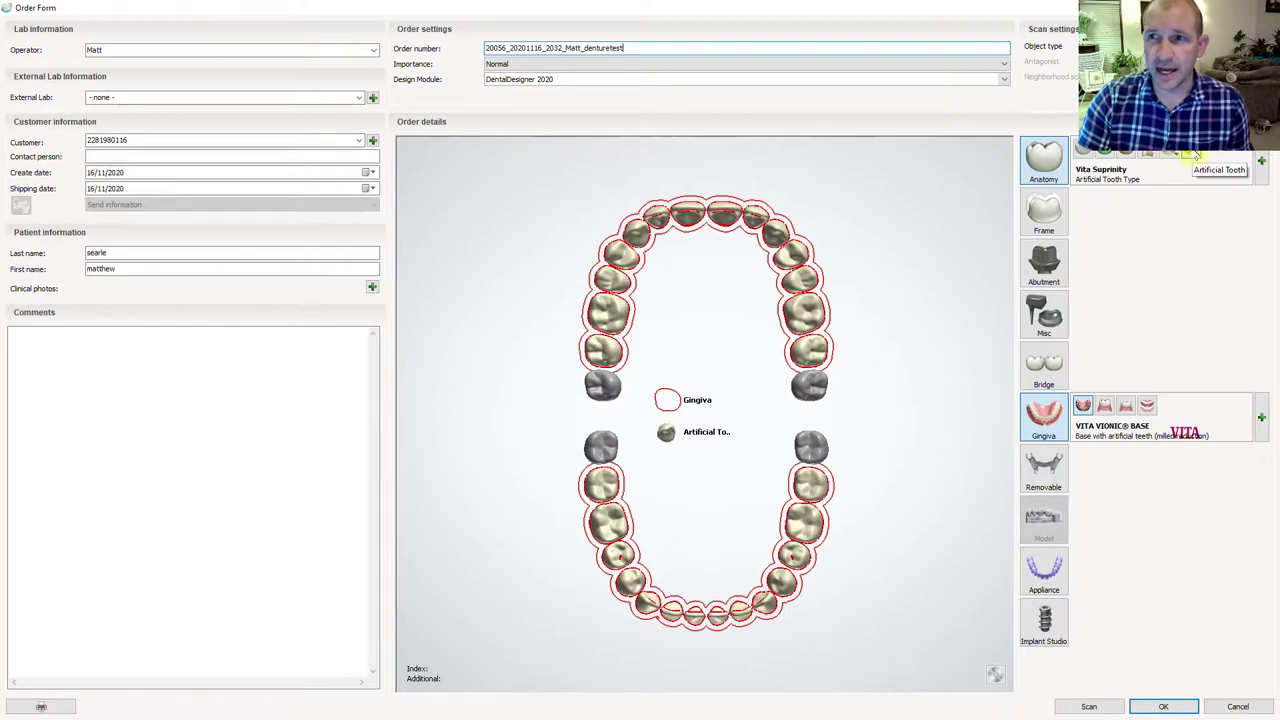
left_click(1261, 160)
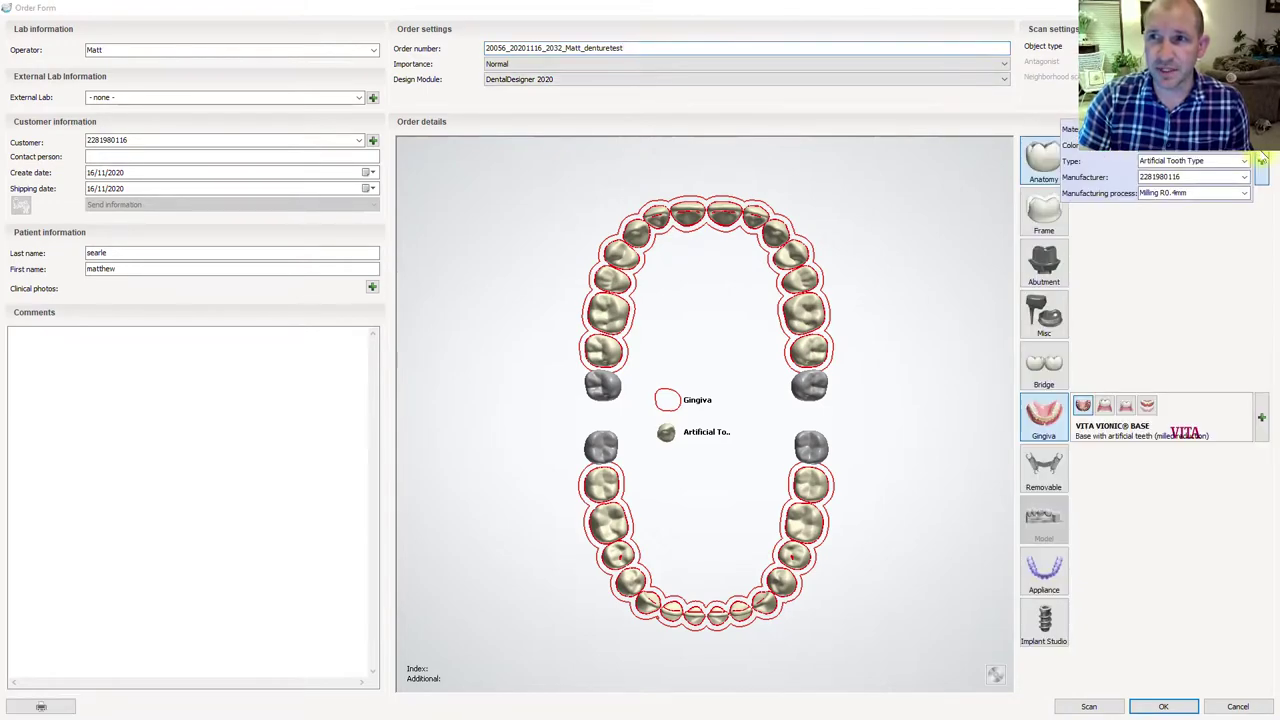
left_click(1245, 129)
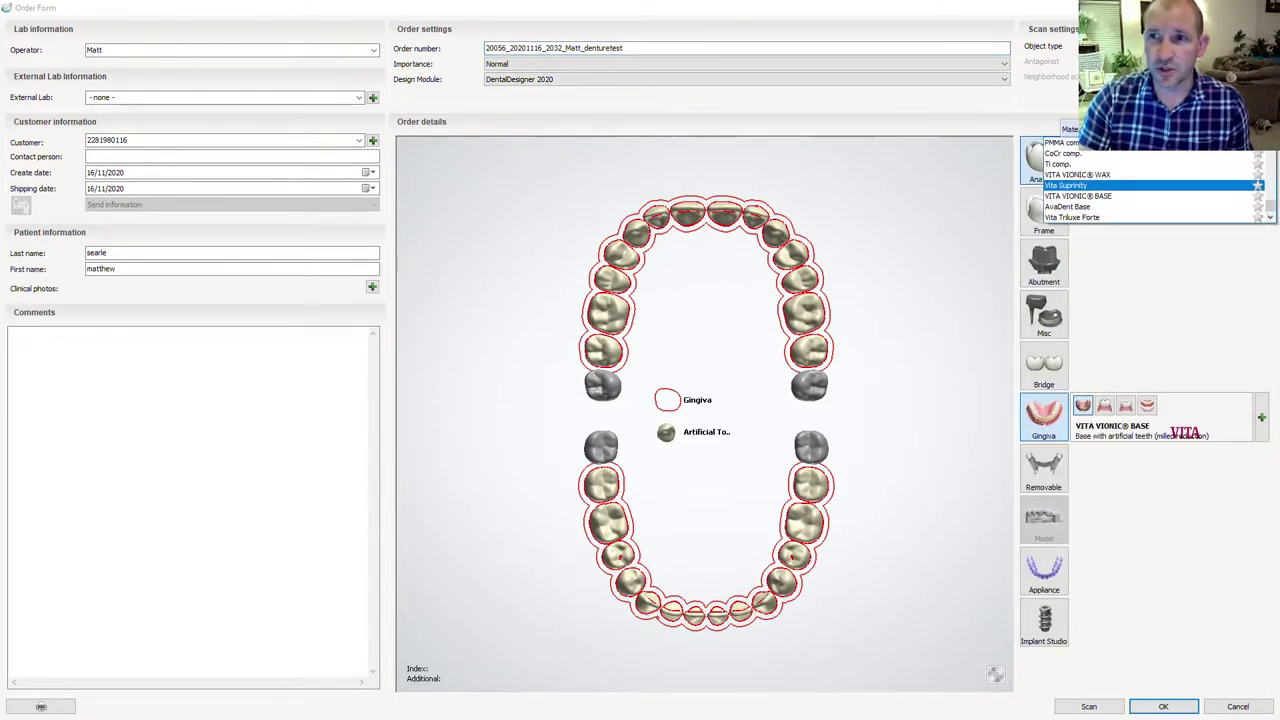
scroll(1265, 165, "up", 5)
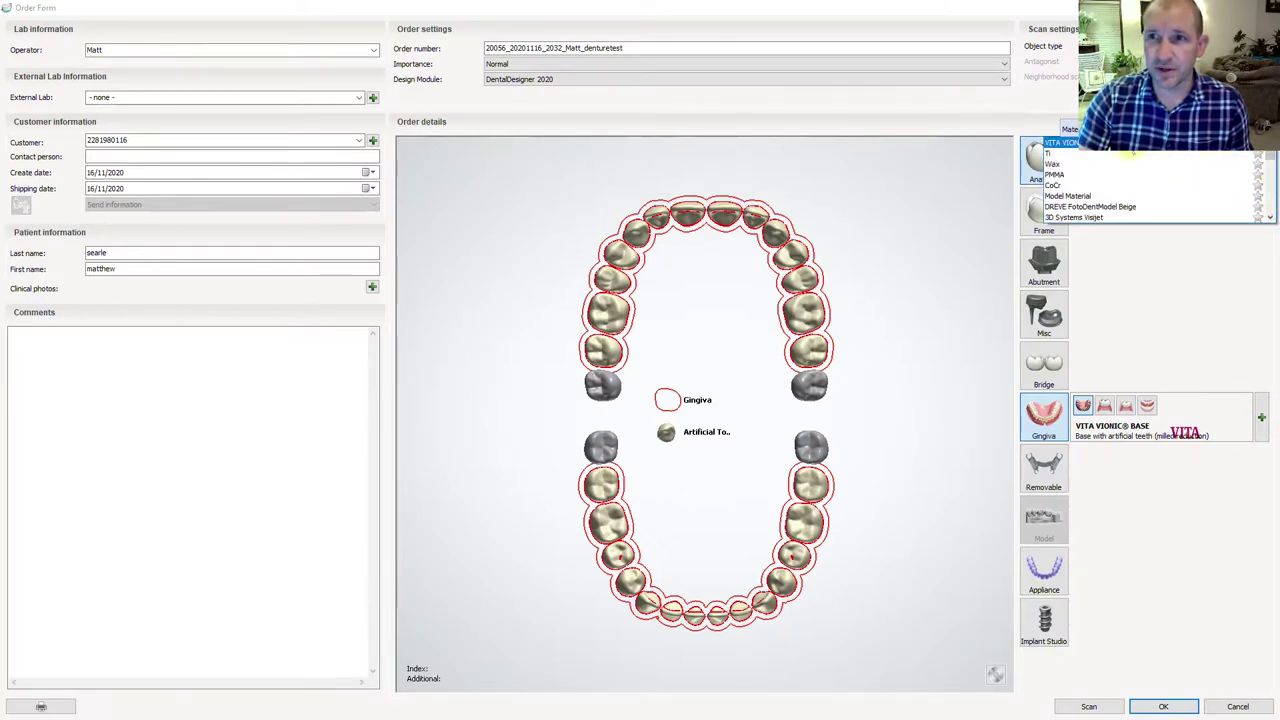
left_click(1130, 146)
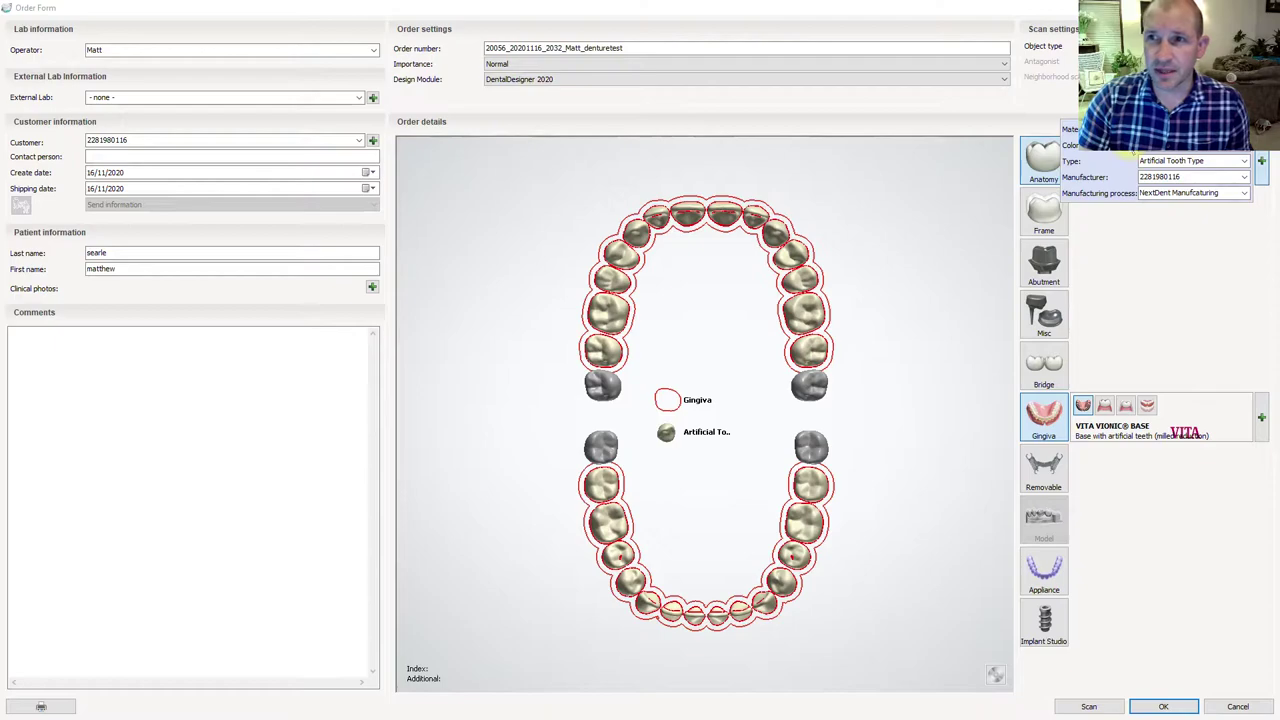
left_click(1243, 193)
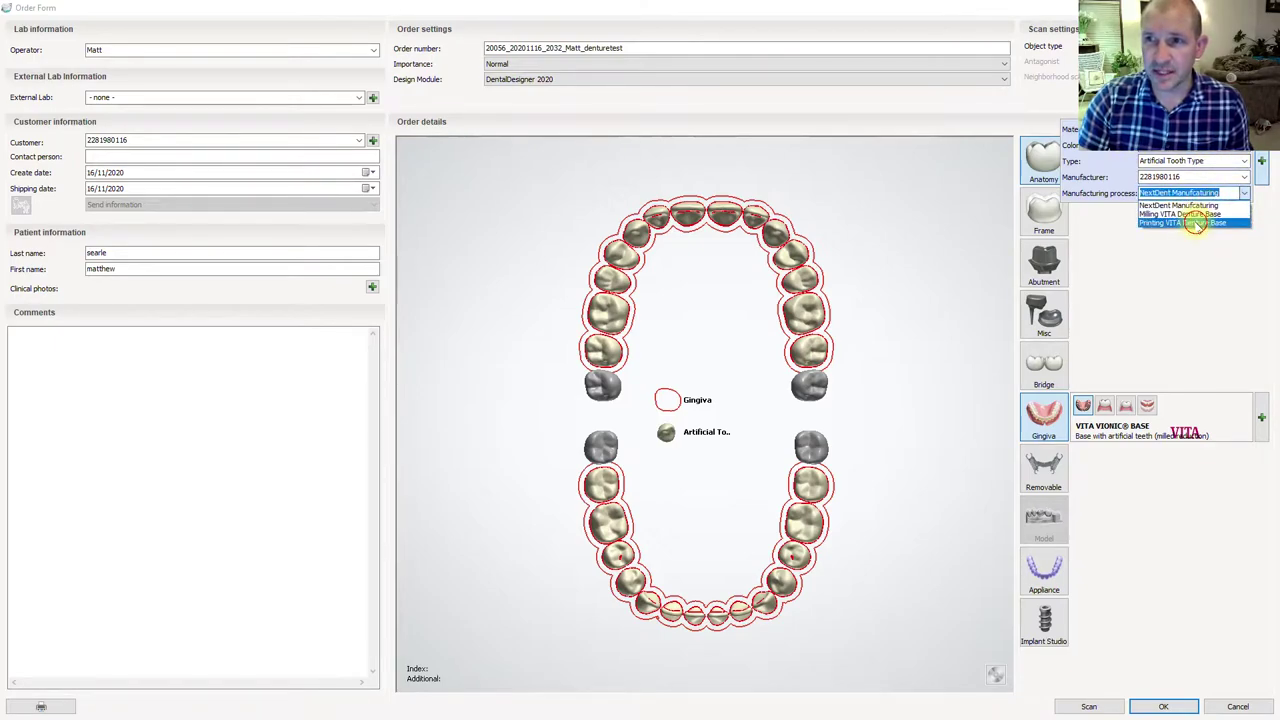
left_click(1197, 224)
mouse_move(1262, 166)
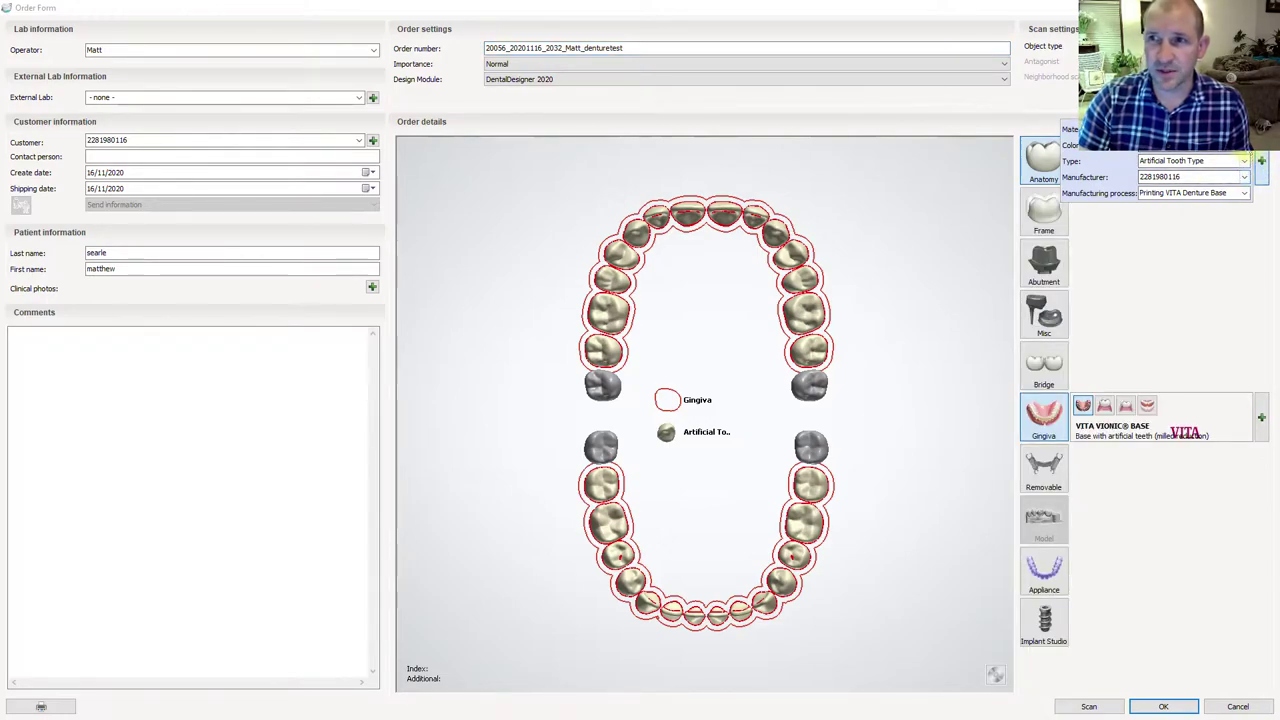
left_click(1244, 150)
left_click(1167, 176)
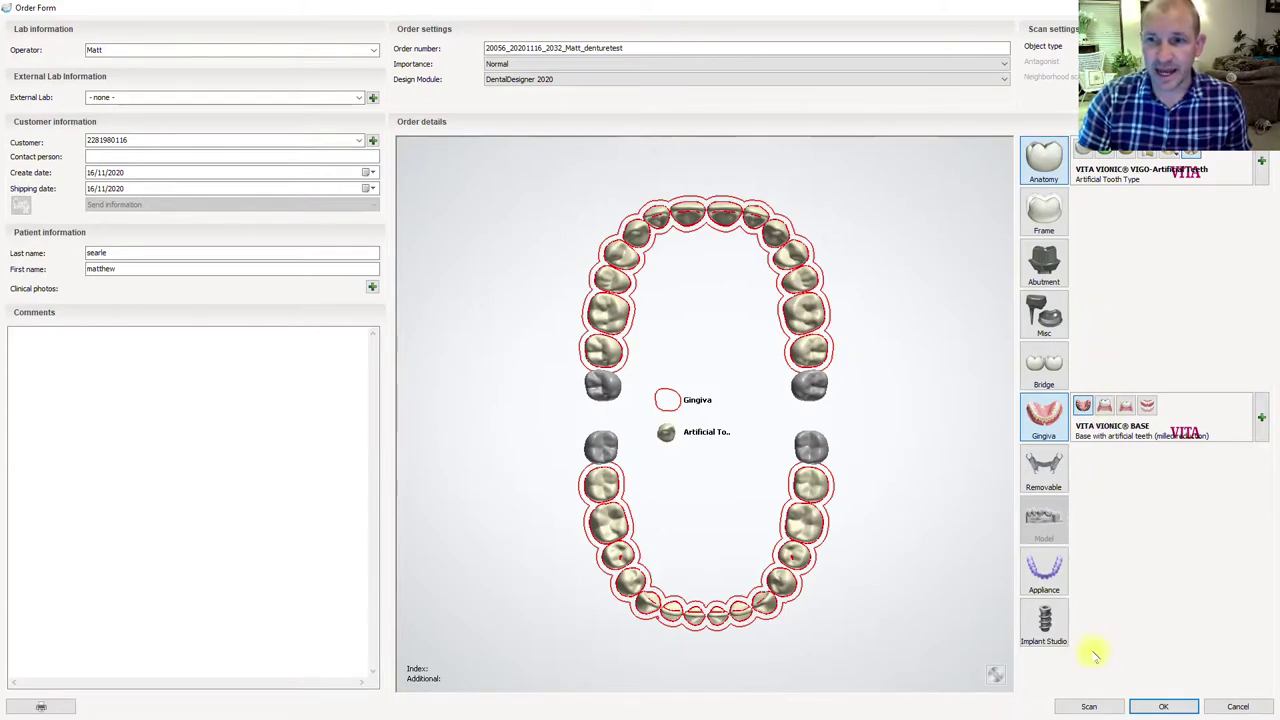
- Save the denture order form and select the new order in the order list
left_click(1235, 7)
left_click_drag(1056, 85, 683, 76)
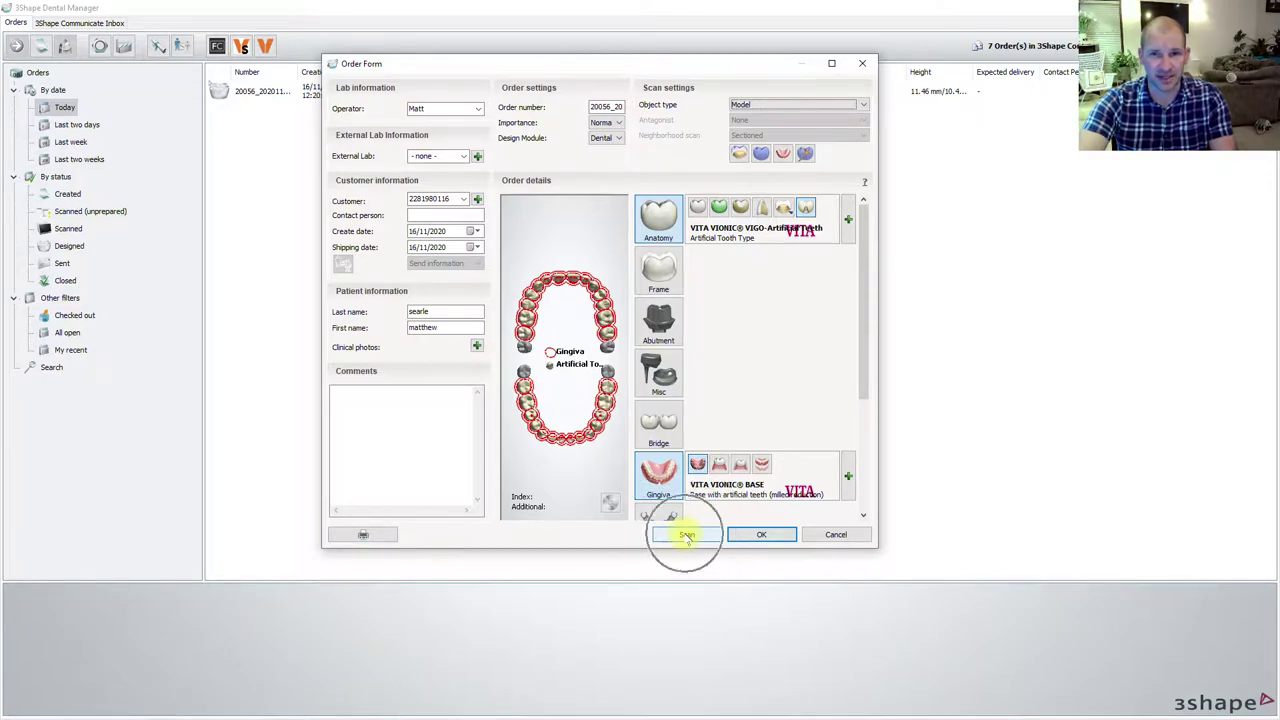
left_click(766, 536)
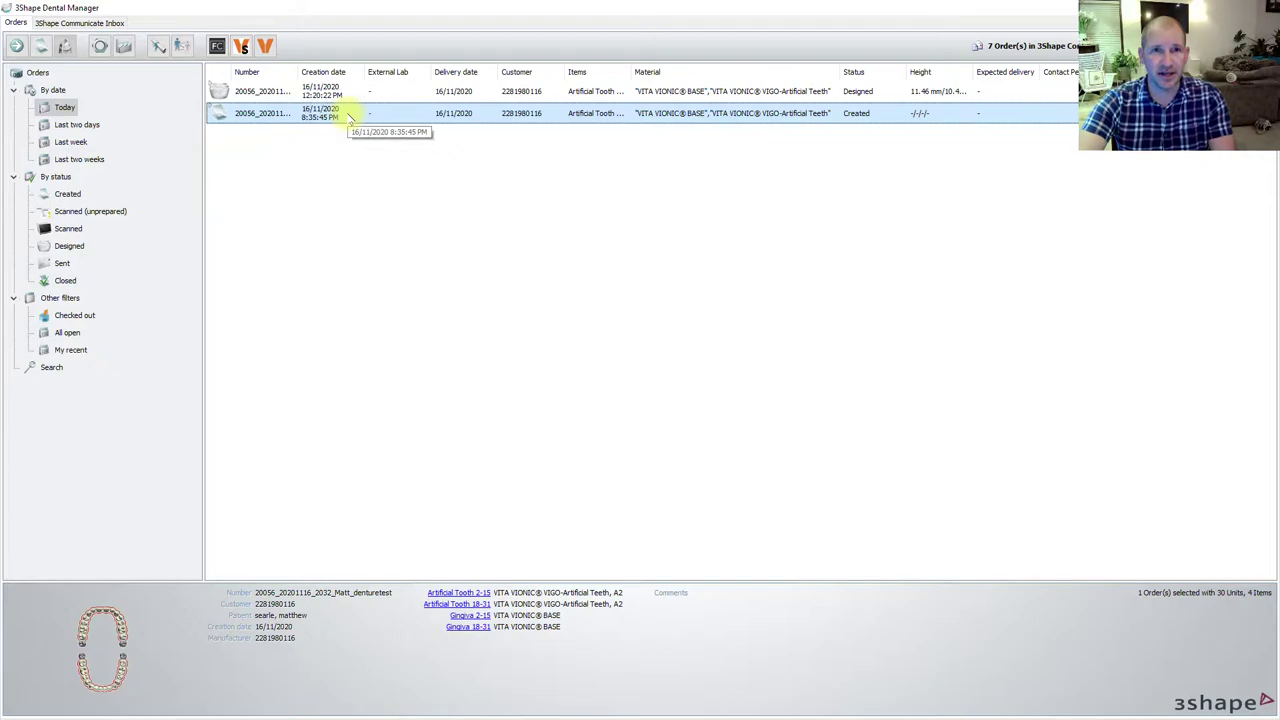
left_click(343, 115)
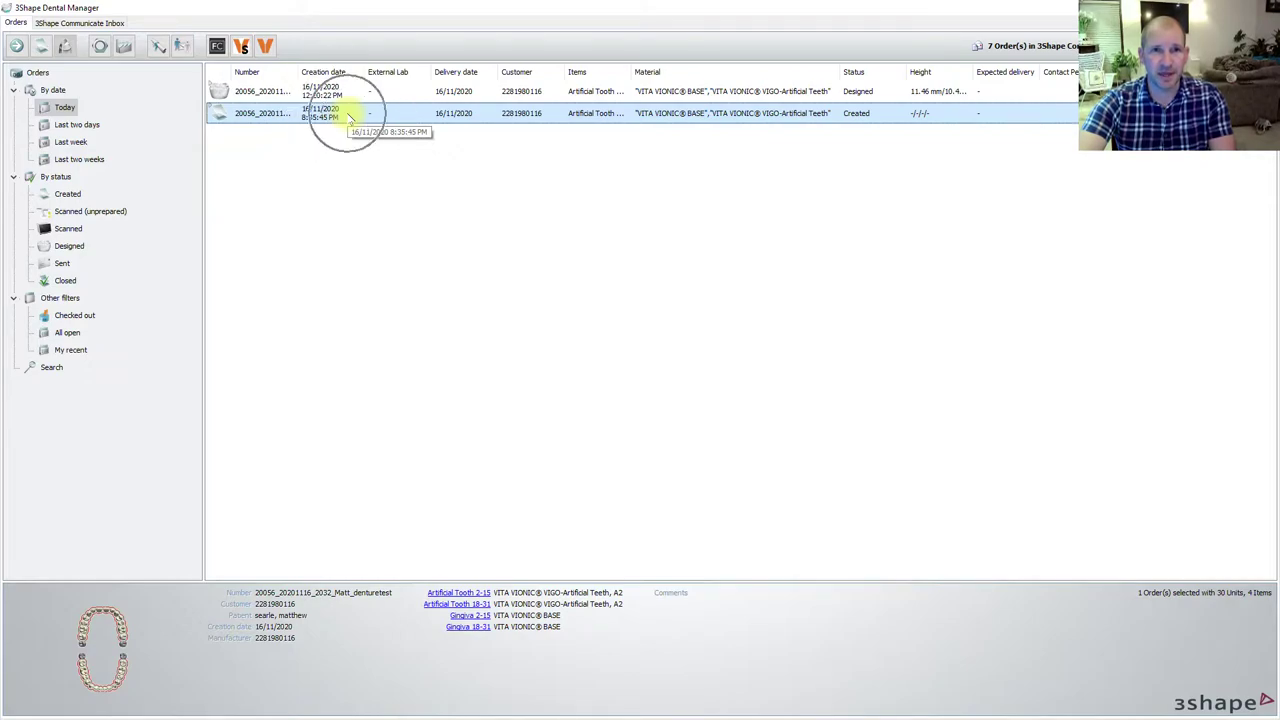
- Import the Upper, Lower and WaxRim scans from the Denture 2 folder into the order
right_click(548, 116)
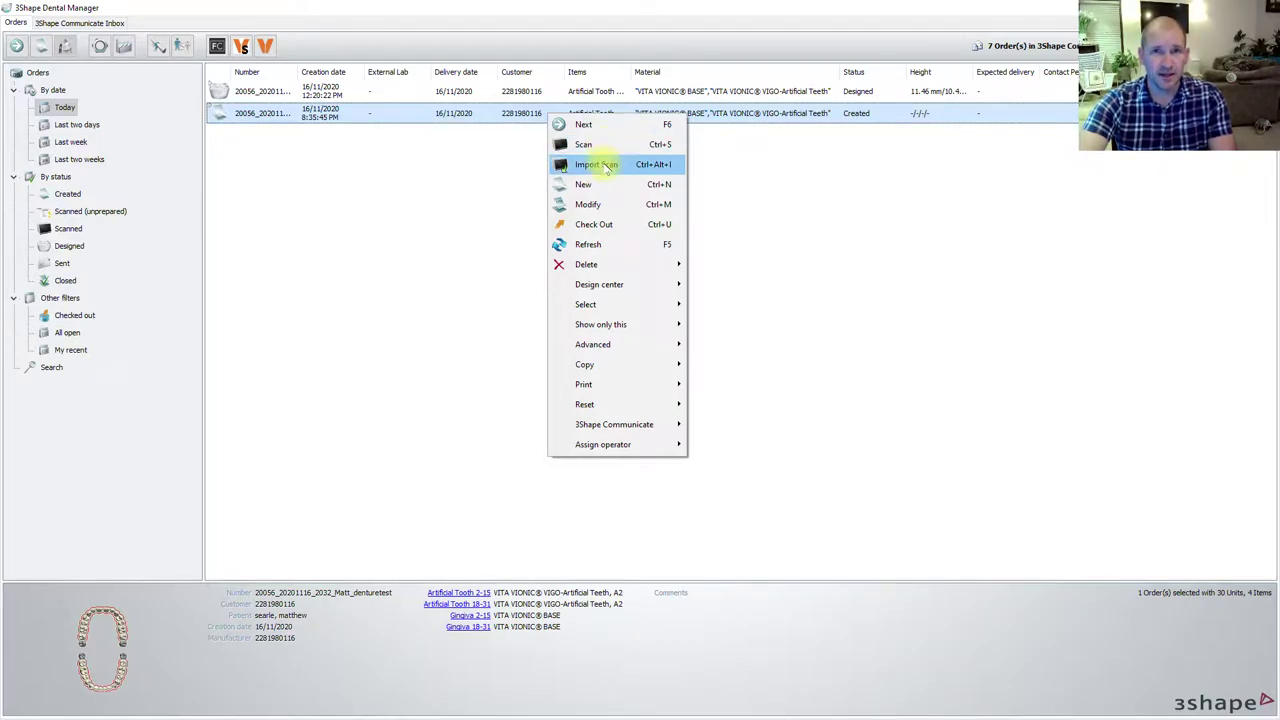
left_click(610, 166)
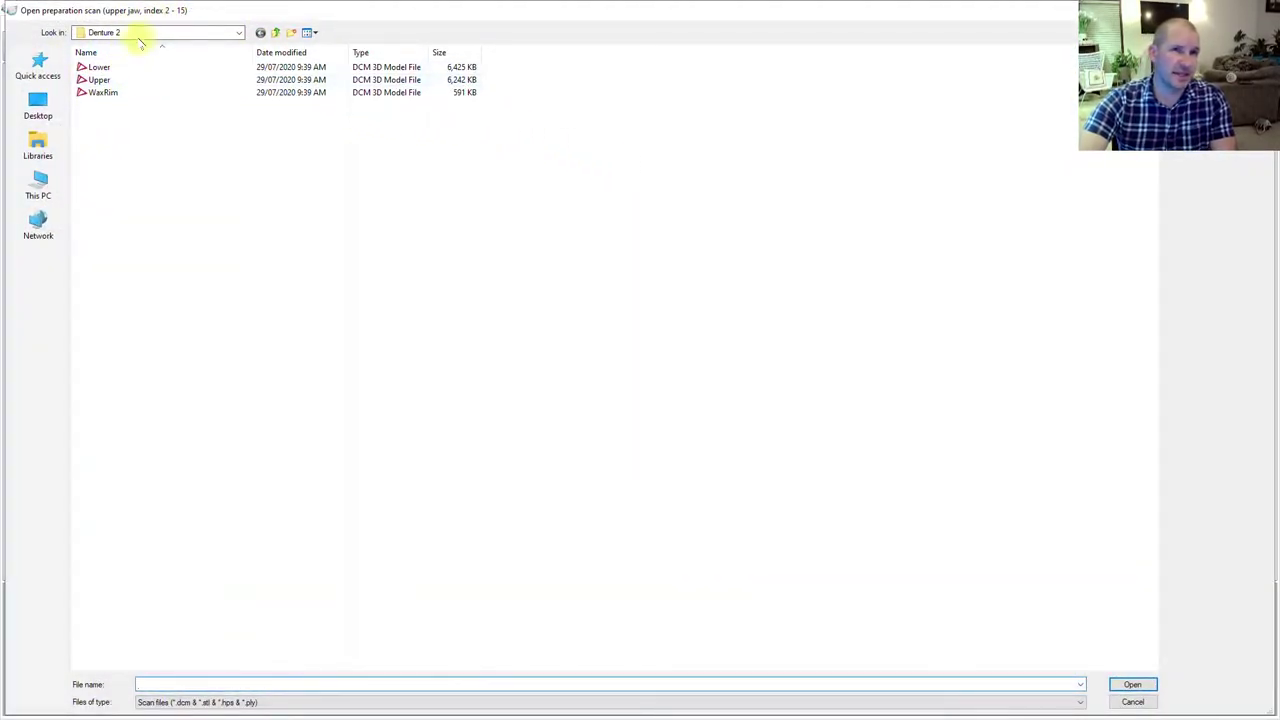
double_click(120, 78)
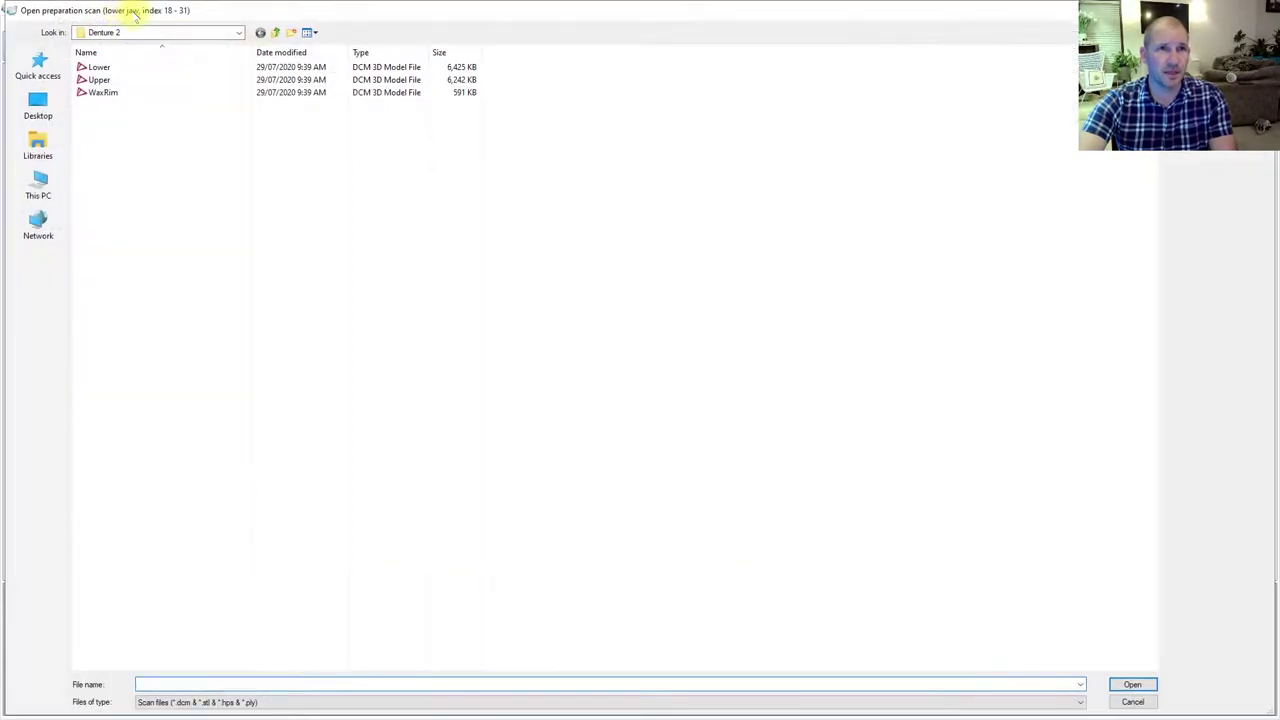
double_click(96, 66)
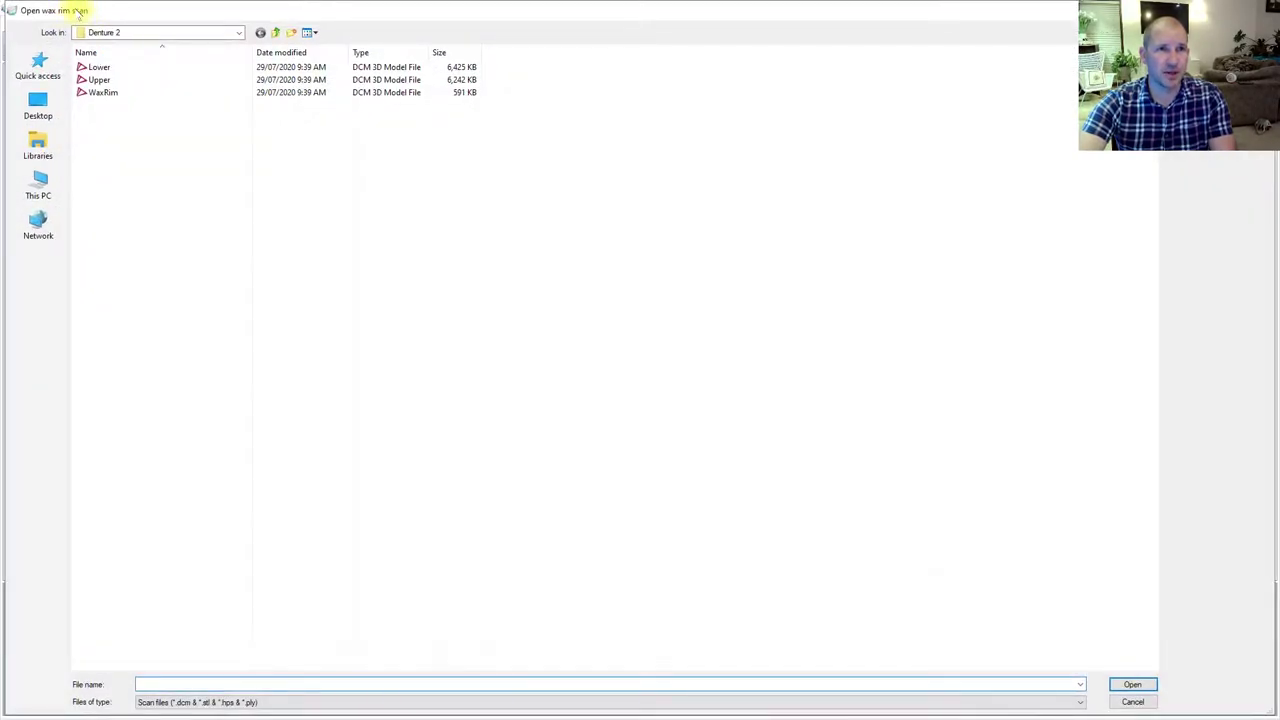
double_click(103, 92)
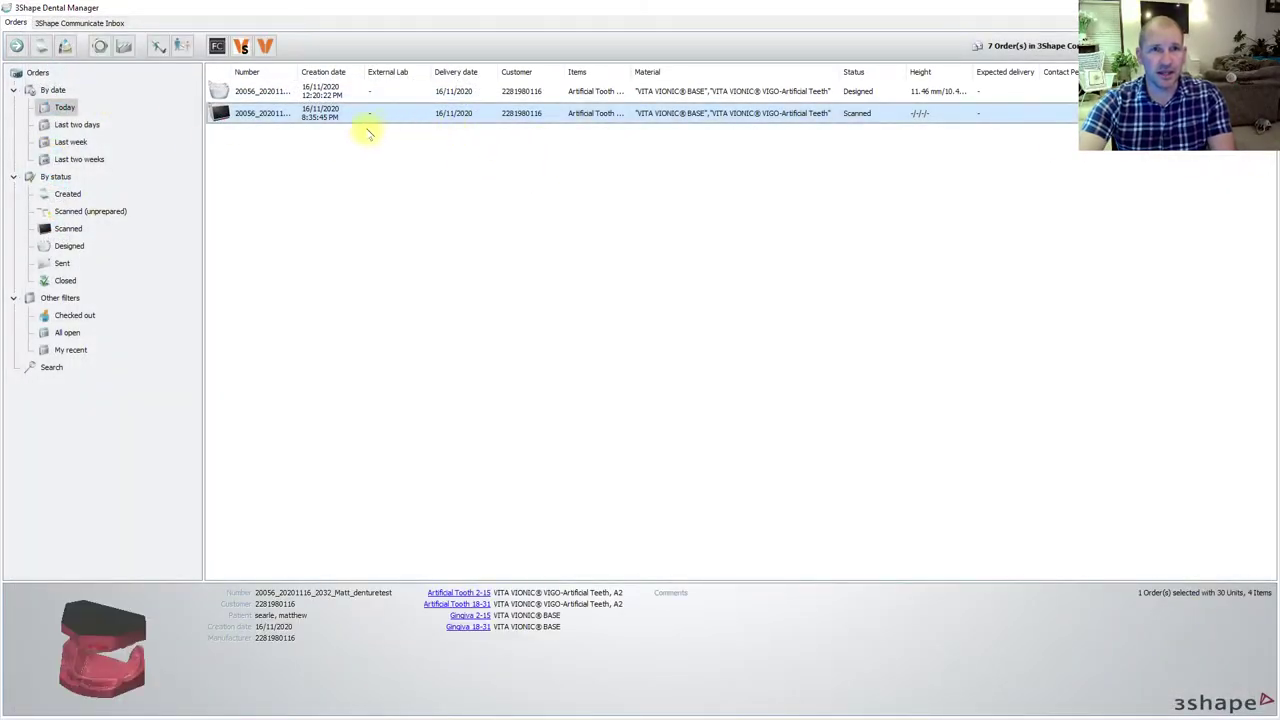
- Rotate the order preview to a front view and open the scanned order for design
left_click_drag(135, 651, 177, 629)
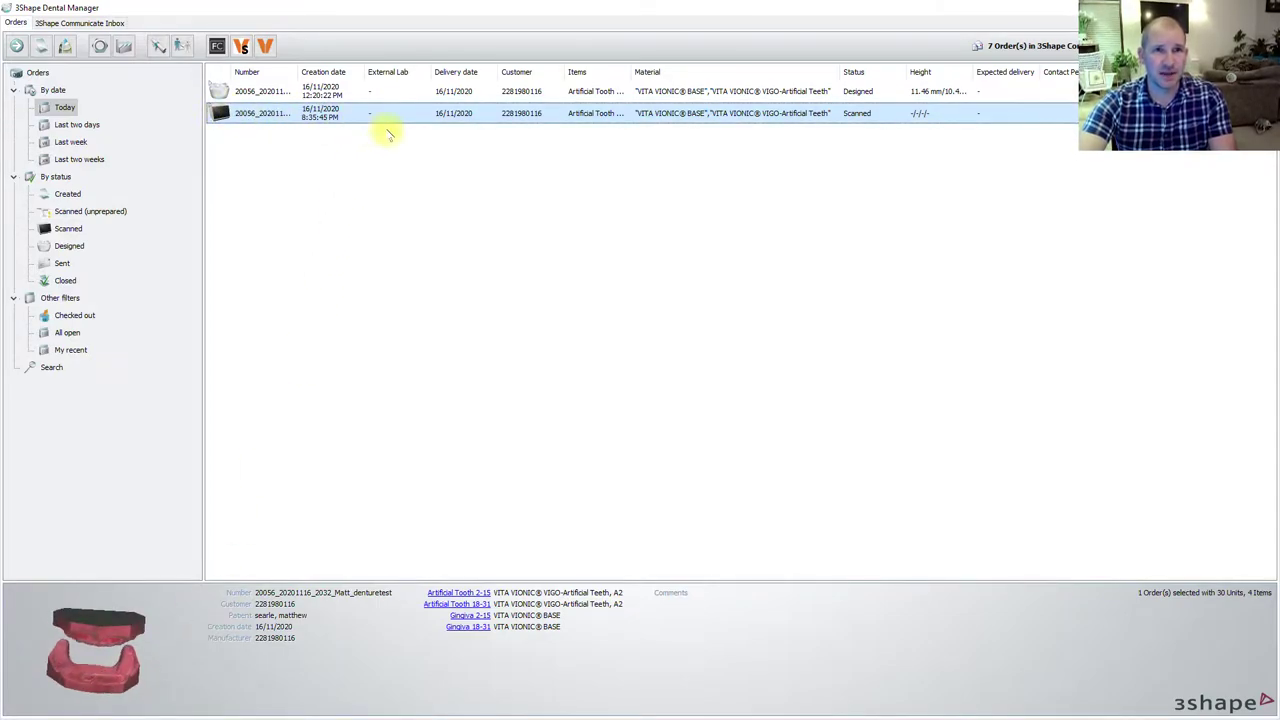
right_click(422, 114)
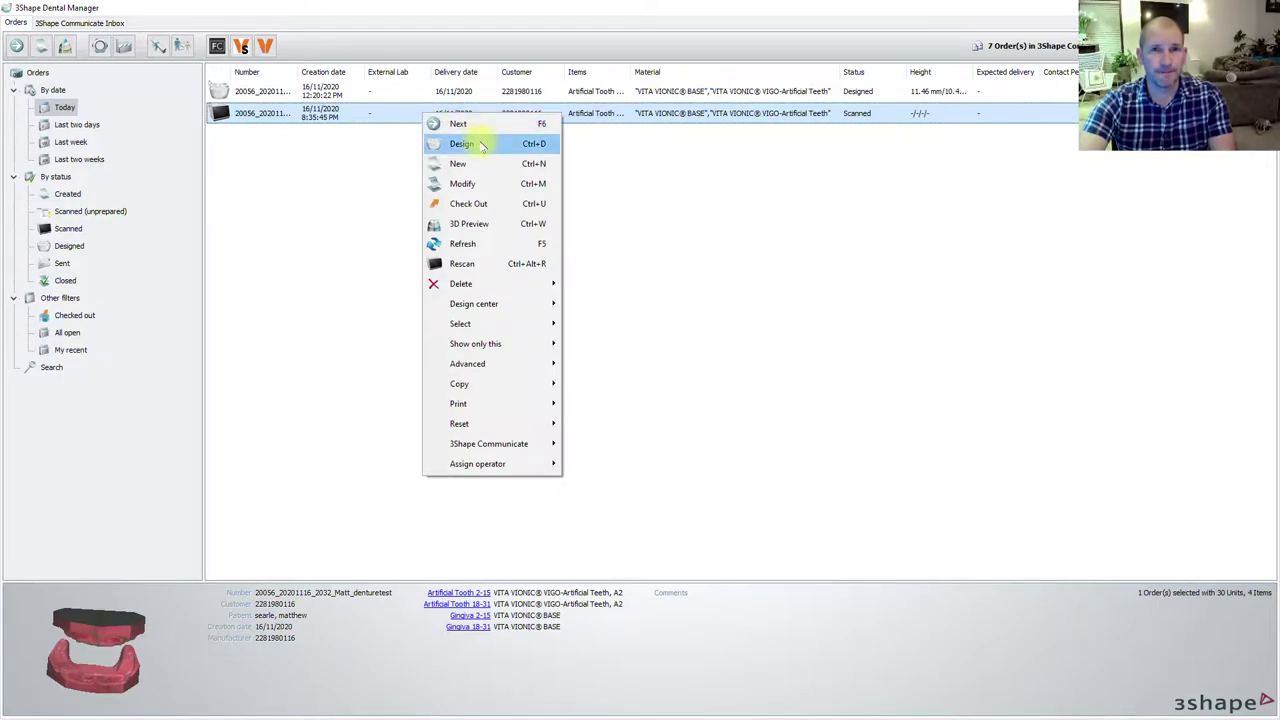
left_click(481, 145)
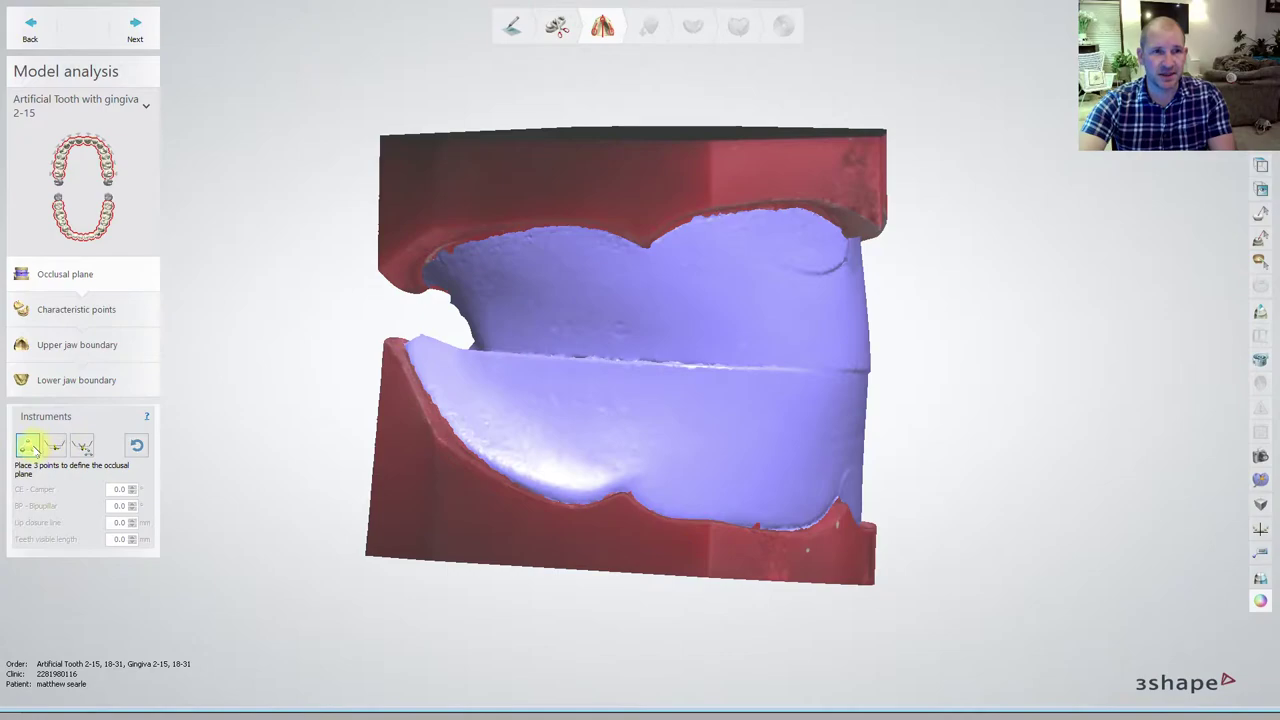
- Place three occlusal plane points on the rim and rotate its axis to follow the midline
left_click(30, 447)
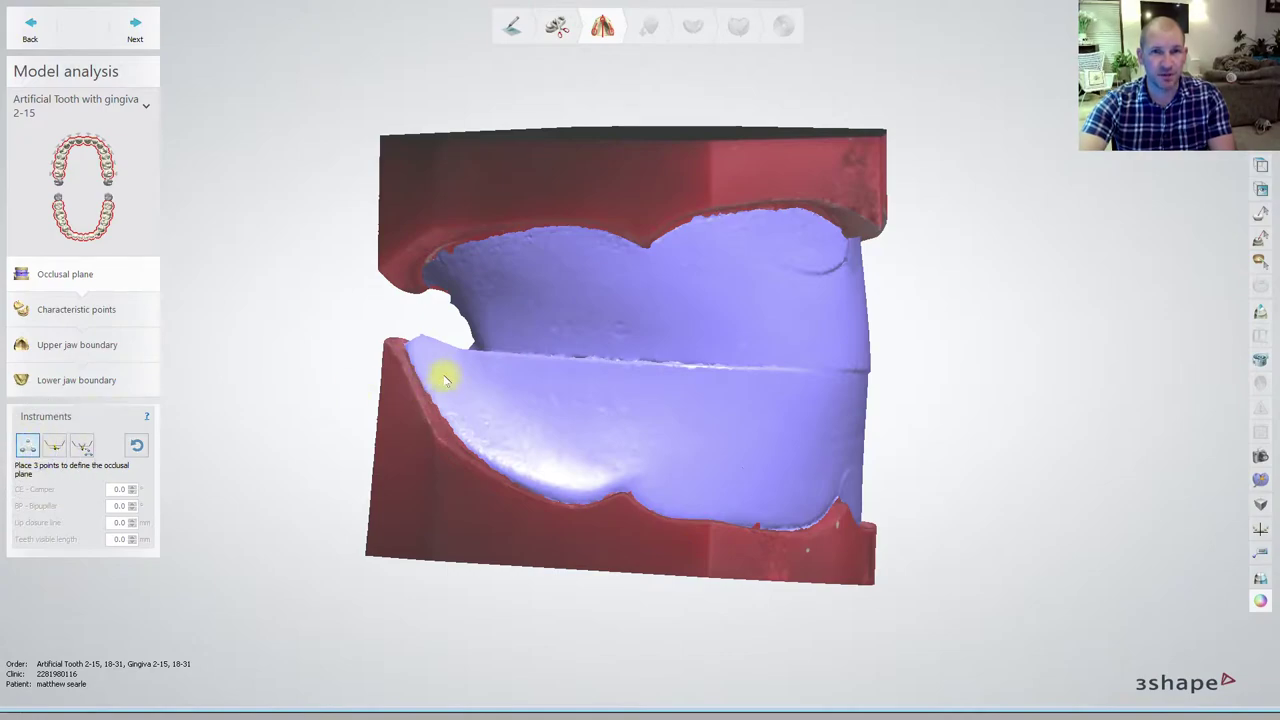
left_click(525, 351)
left_click(634, 370)
left_click(722, 378)
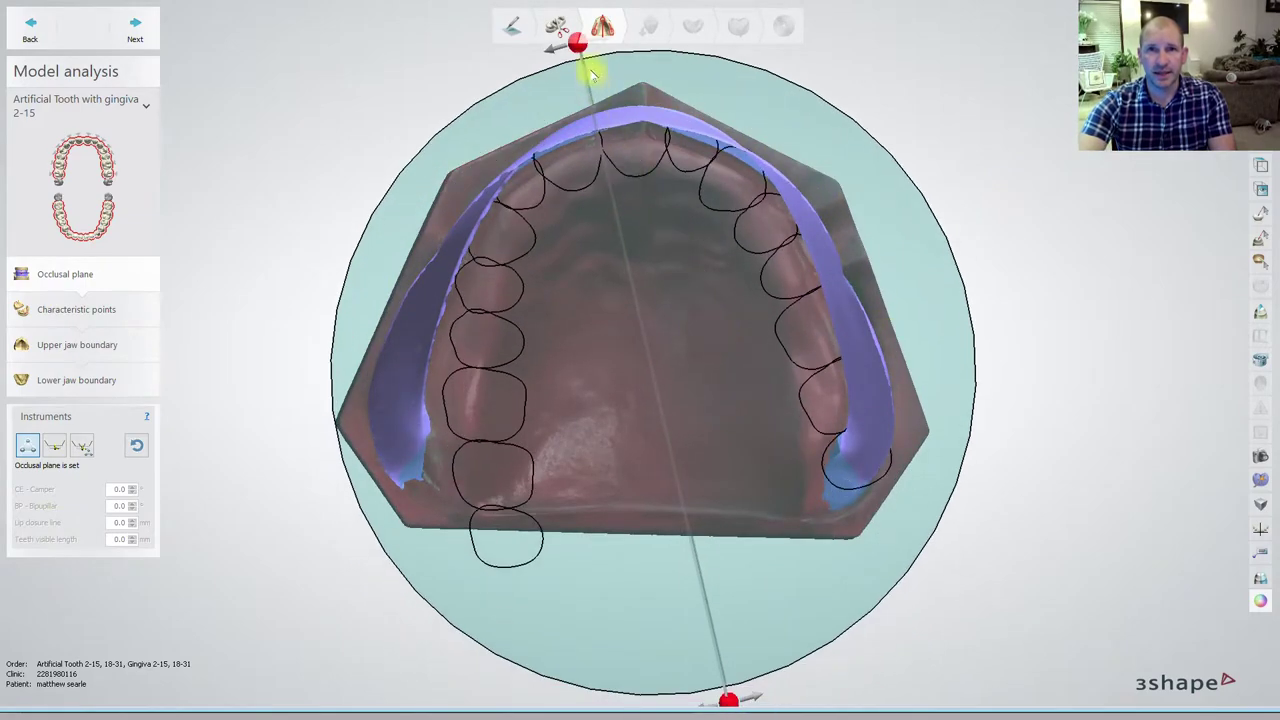
left_click_drag(580, 42, 651, 40)
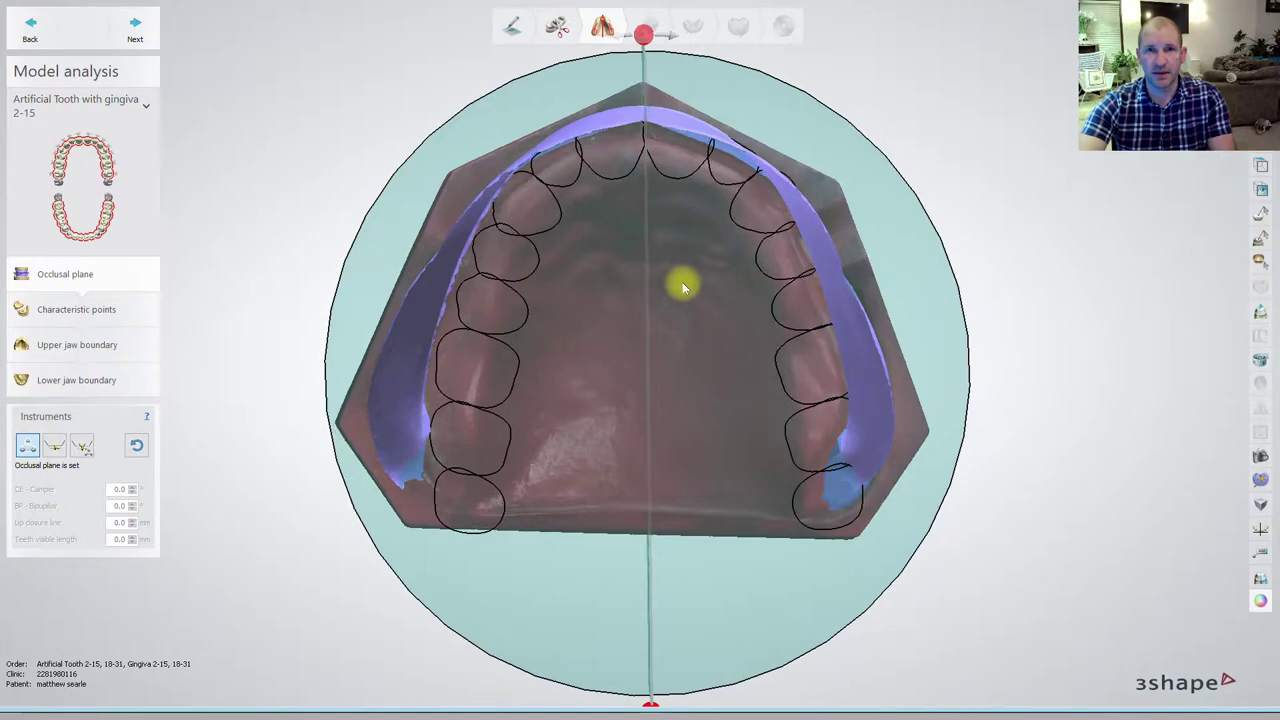
scroll(710, 396, "down", 2)
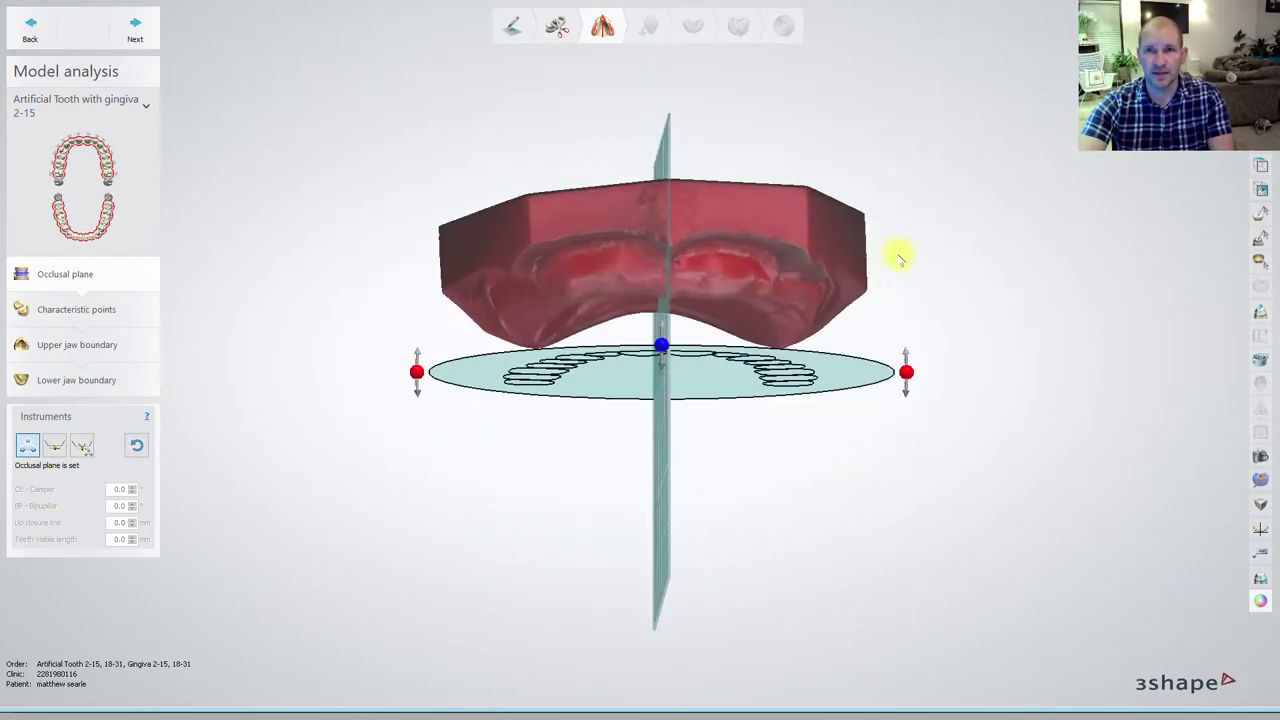
right_click_drag(994, 234, 990, 288)
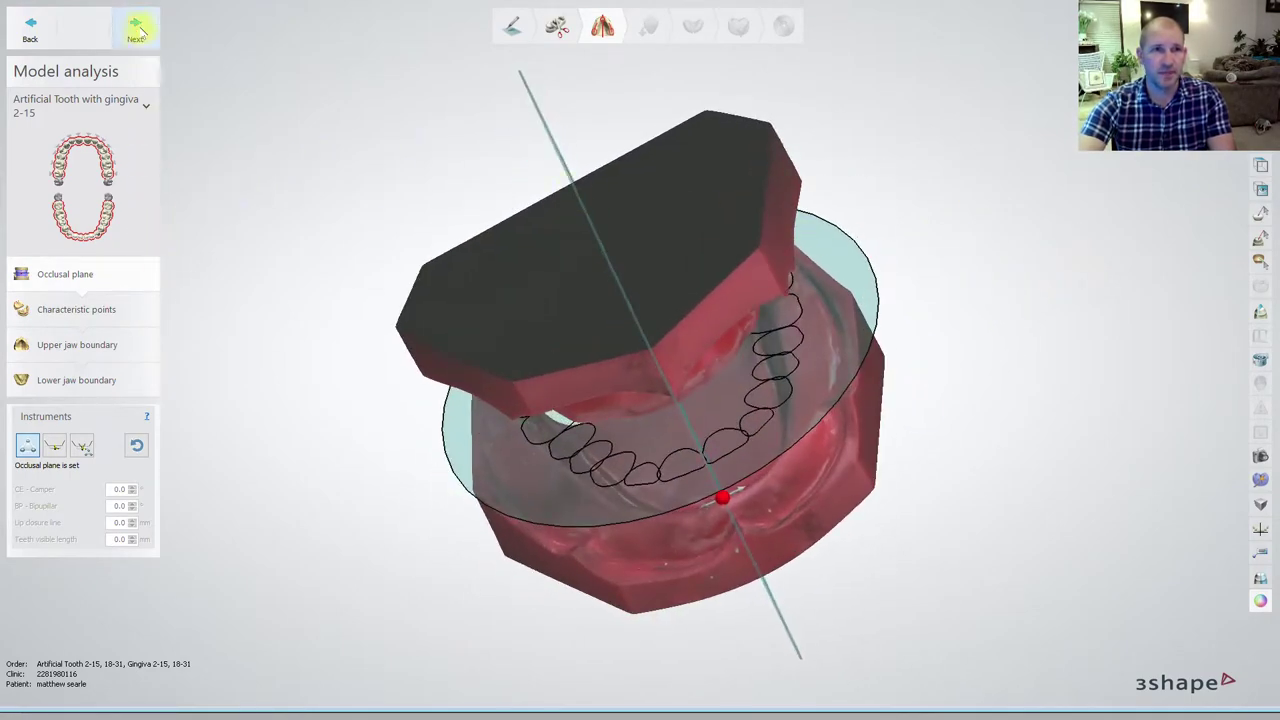
left_click(135, 28)
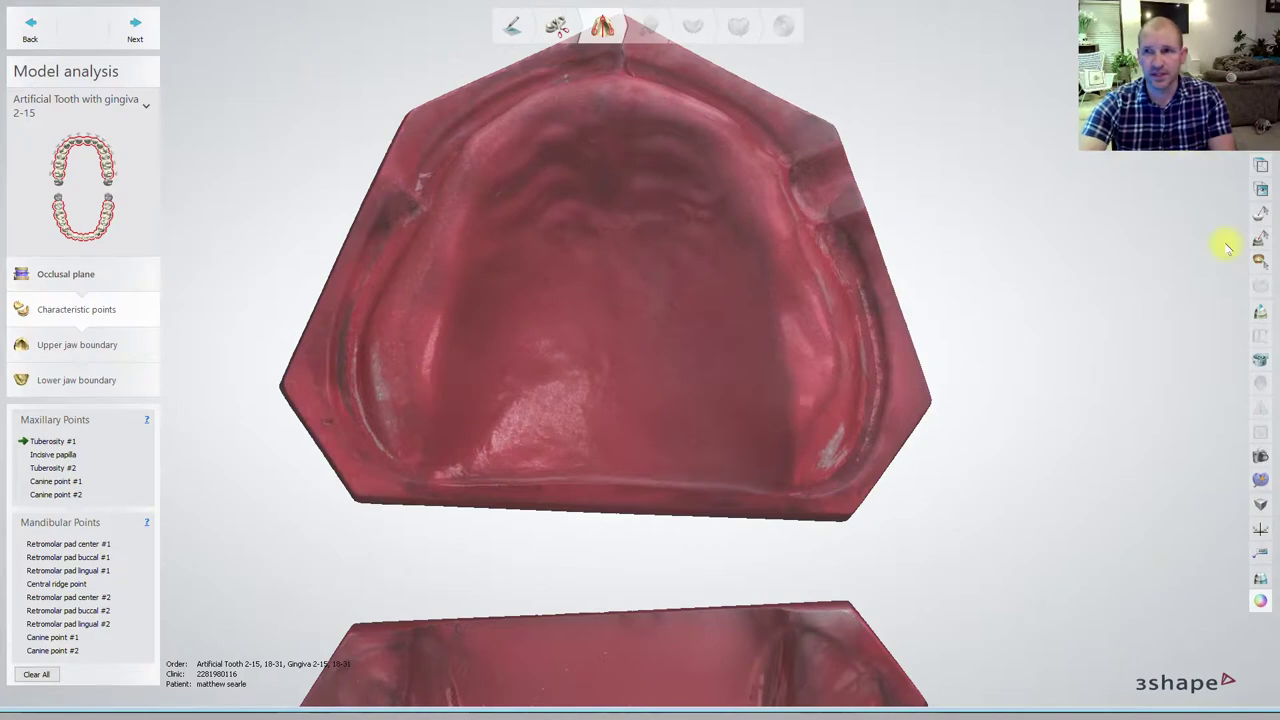
- Hide the scanner texture and mark both tuberosities, the incisive papilla and both canine points
left_click(1259, 600)
right_click_drag(829, 455, 809, 477)
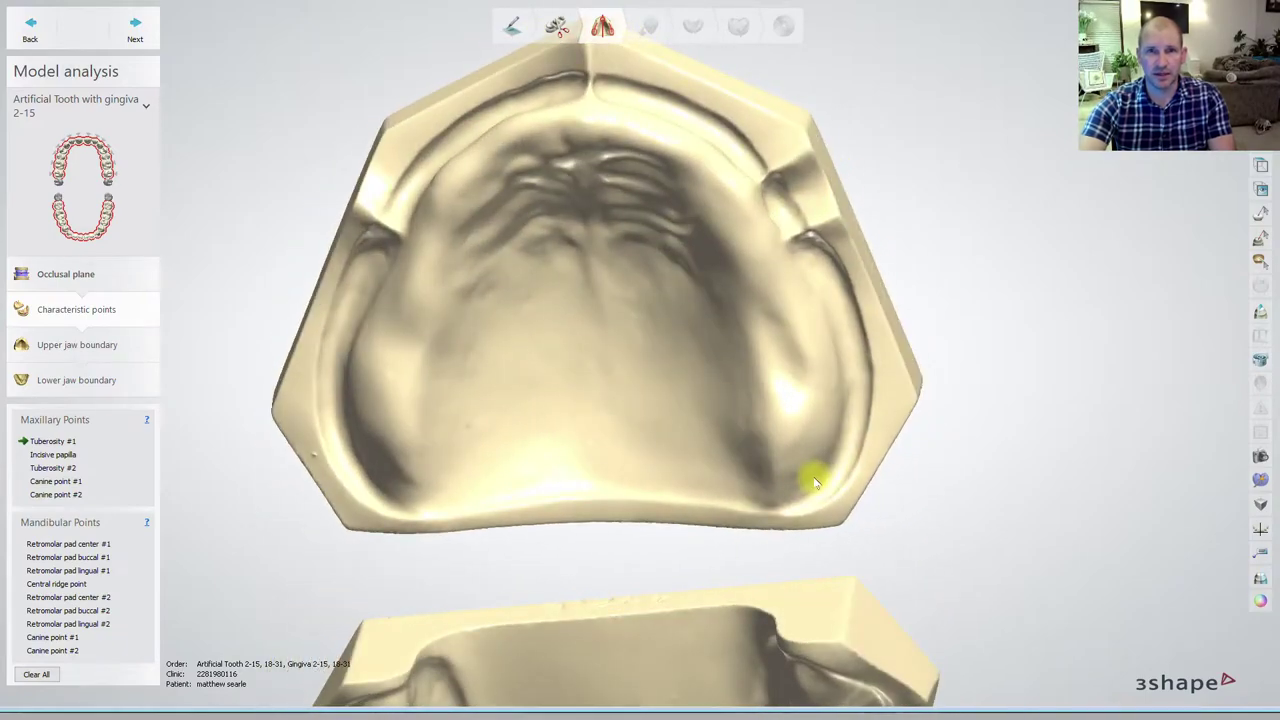
left_click(393, 432)
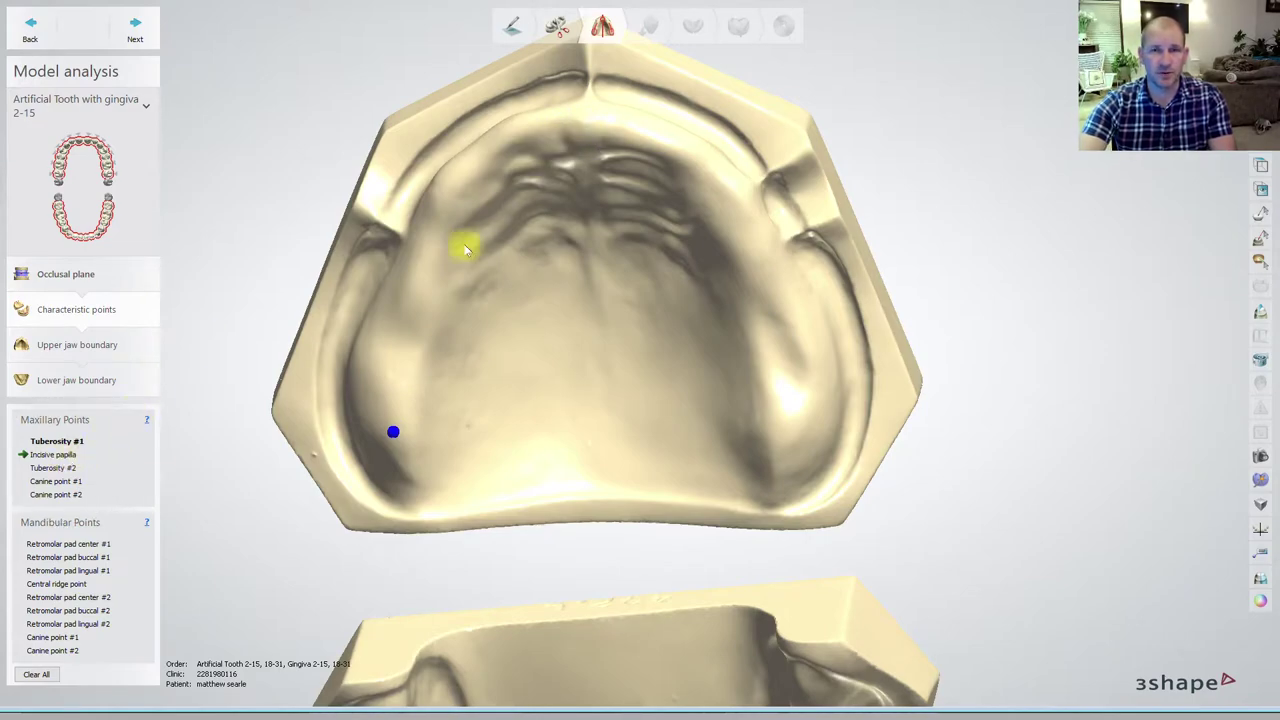
left_click(586, 128)
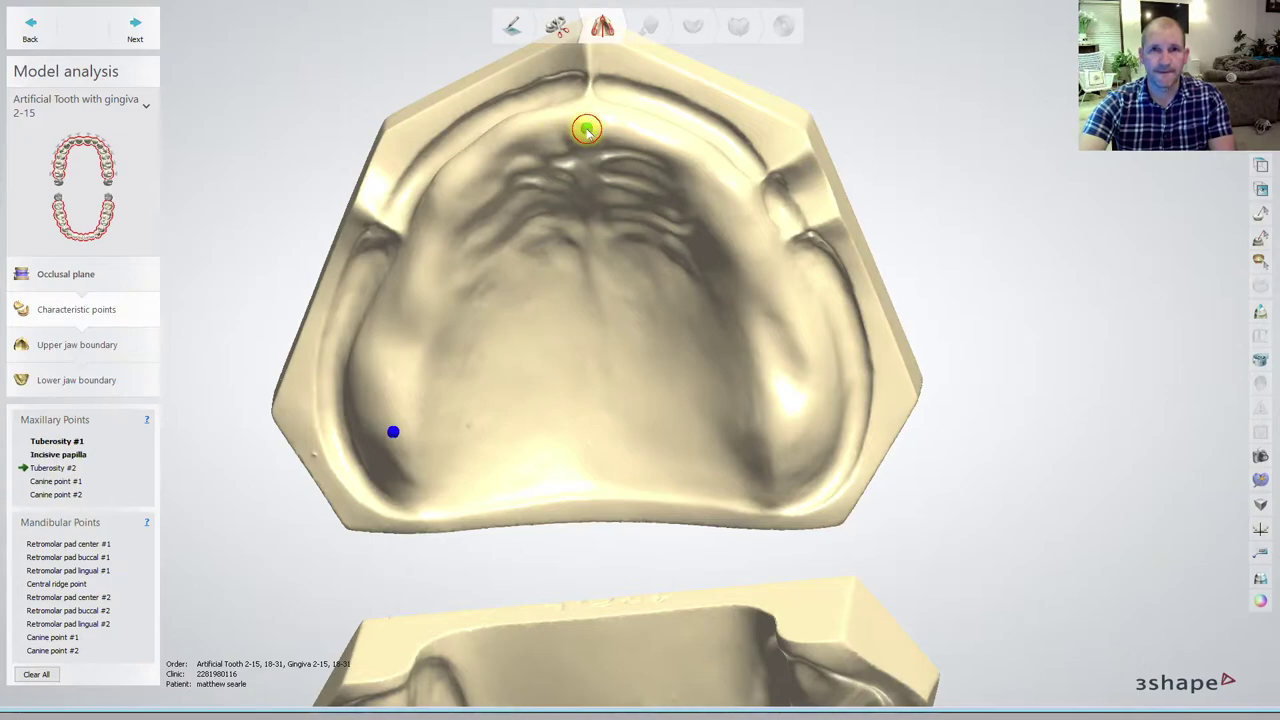
left_click(784, 429)
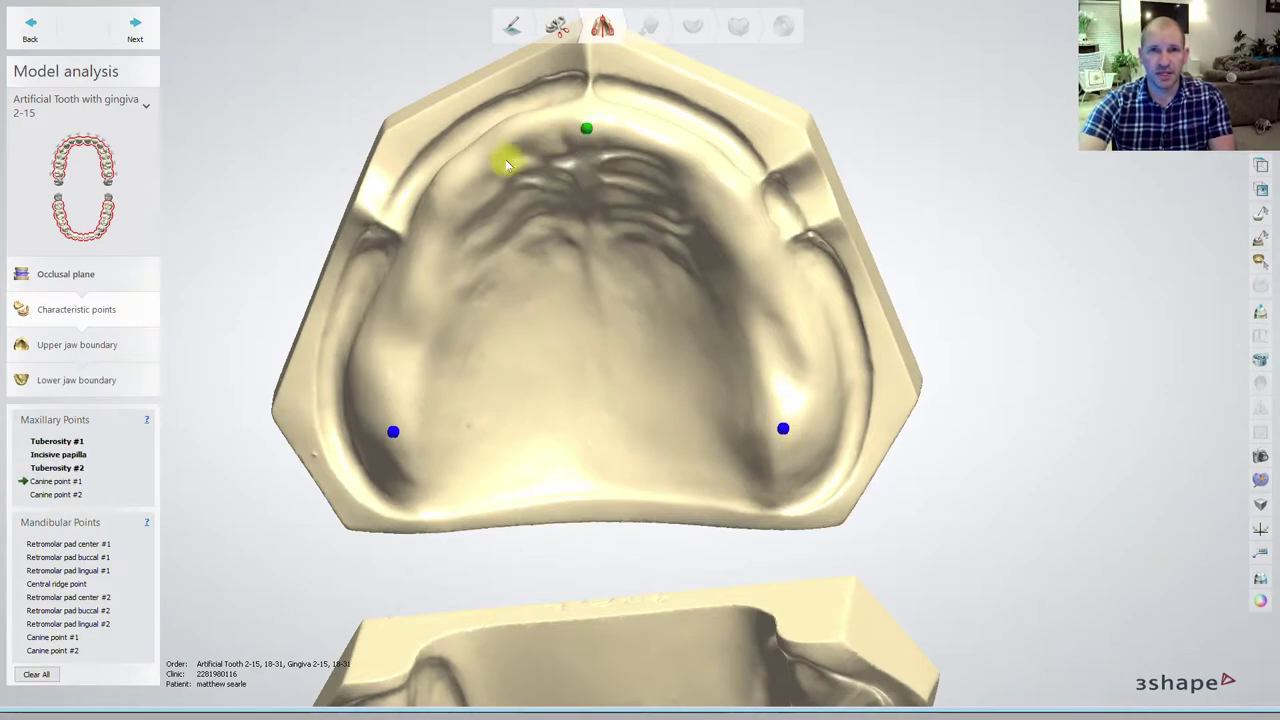
left_click(469, 175)
left_click(699, 166)
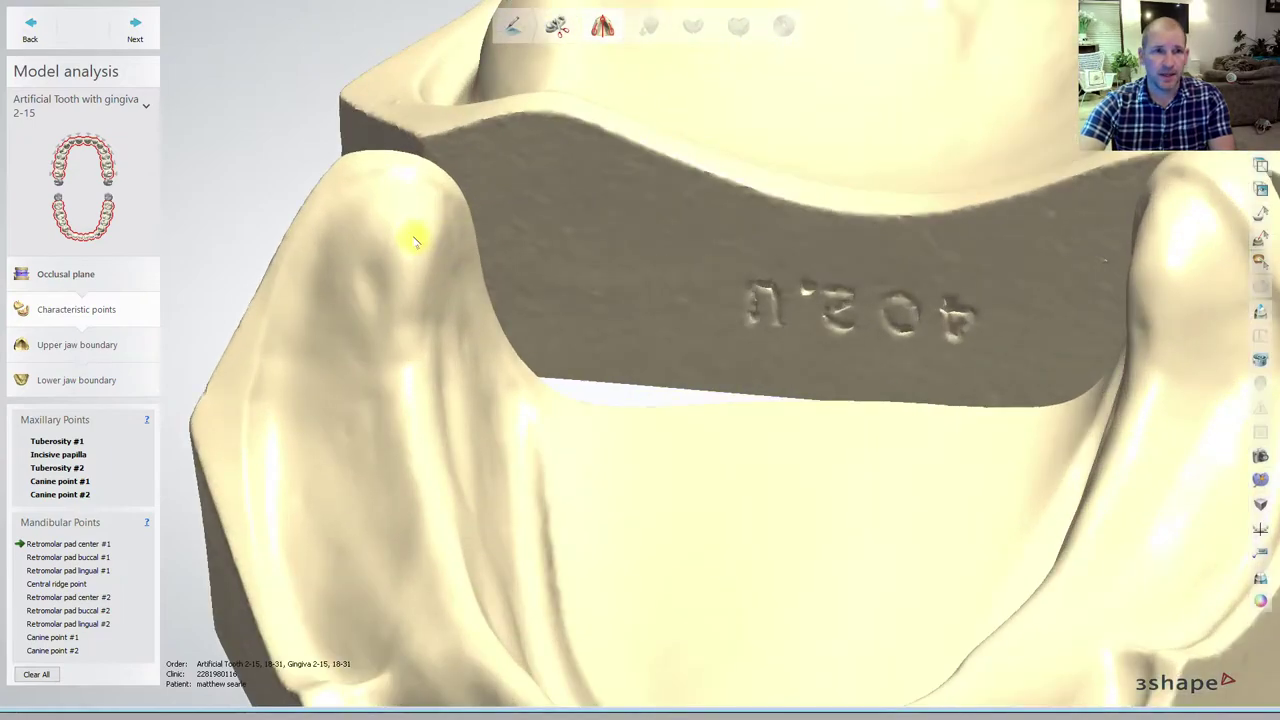
- Mark the retromolar pad points and the lower central ridge point on the mandible
left_click(414, 238)
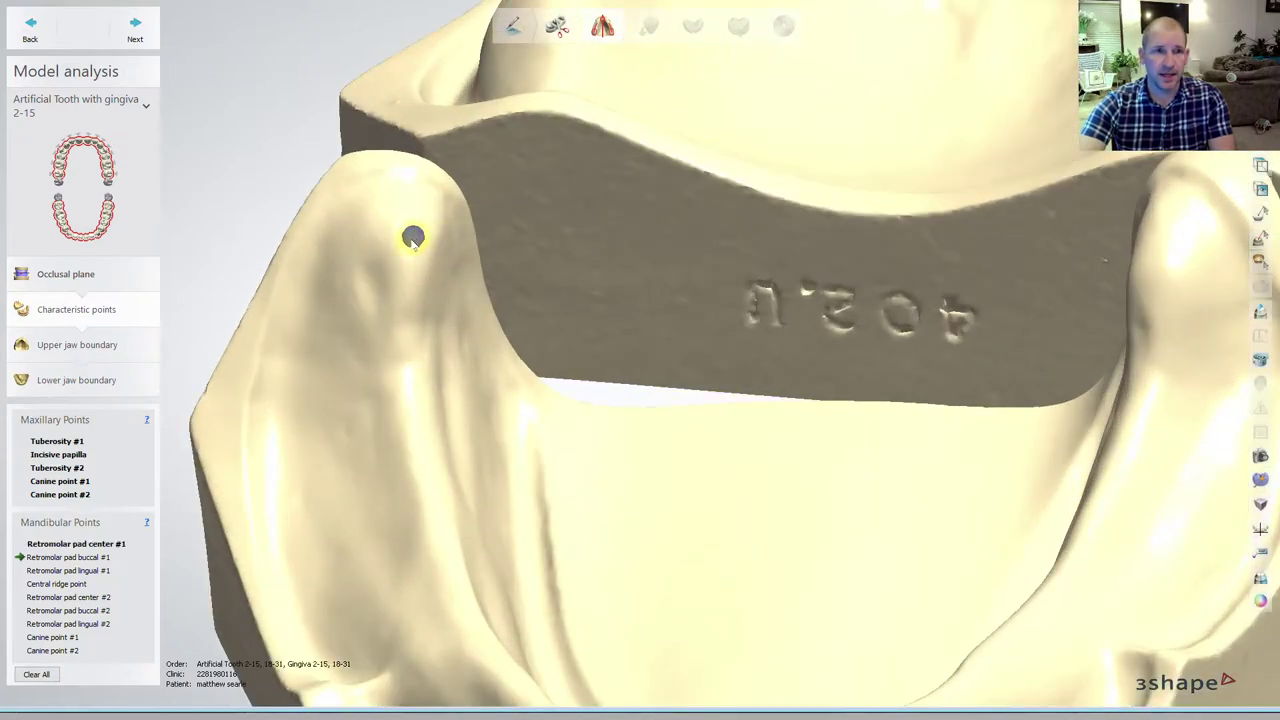
left_click(356, 258)
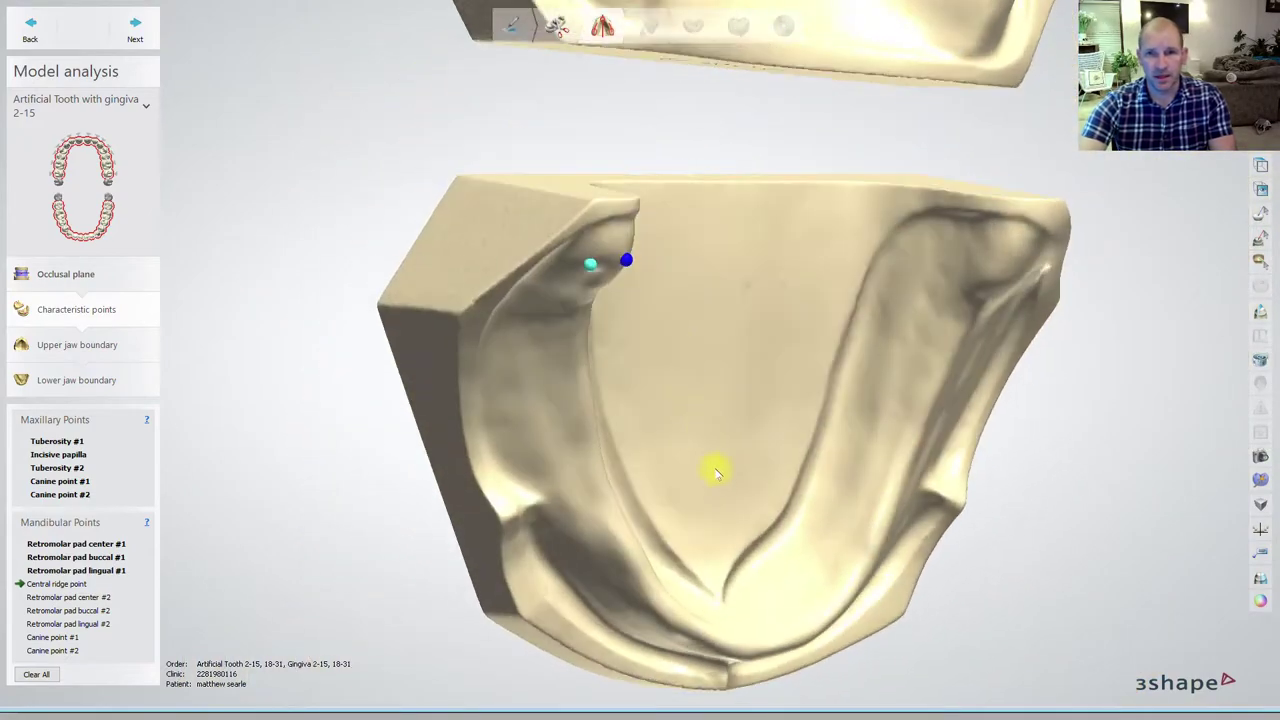
left_click(697, 648)
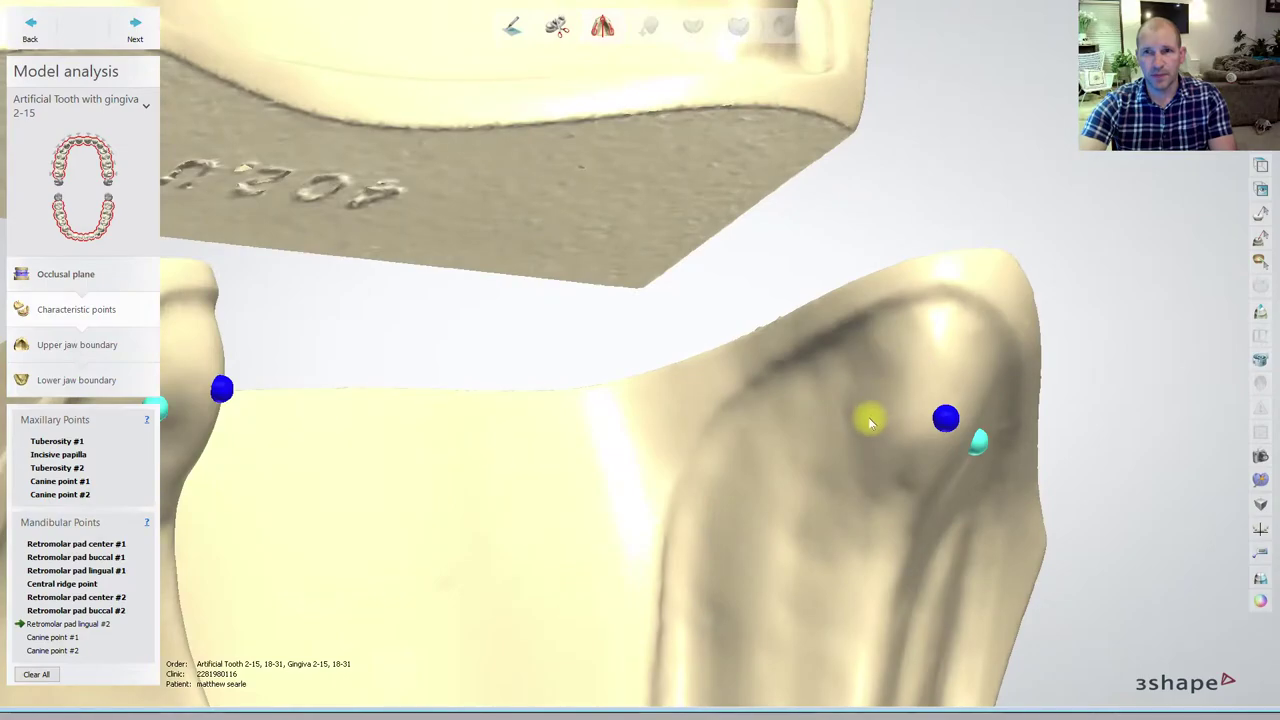
left_click(870, 423)
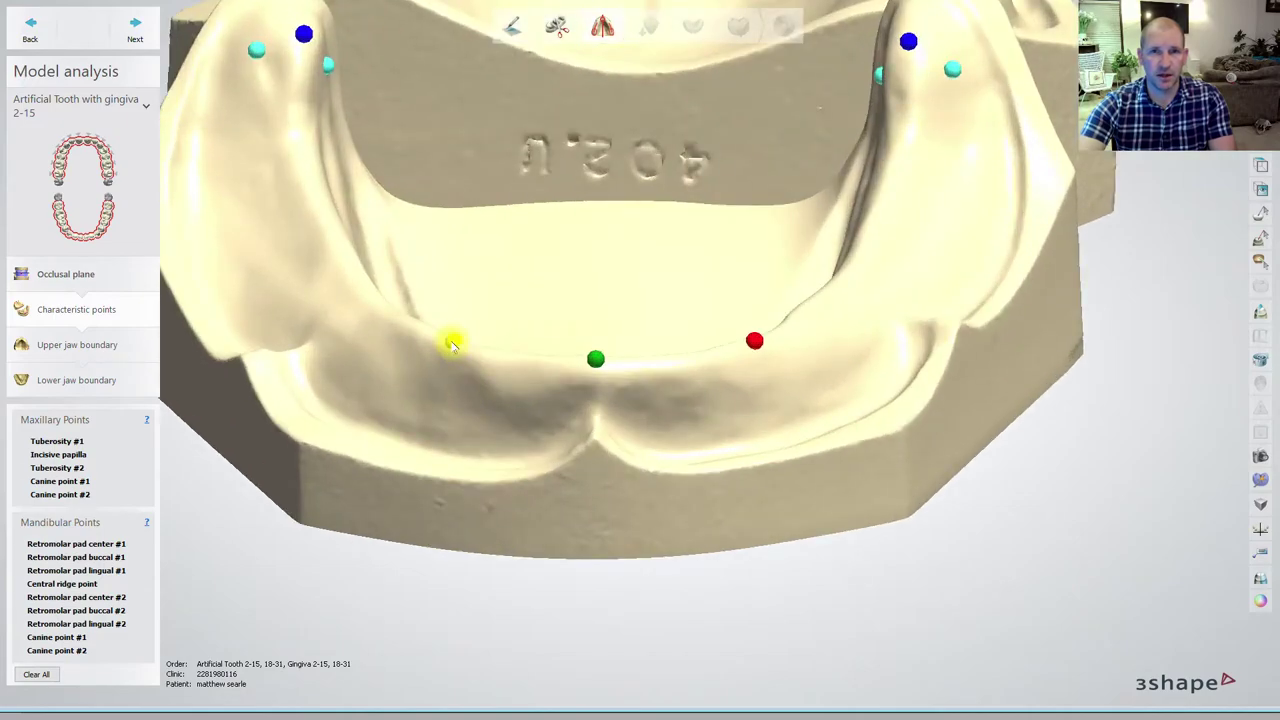
left_click(135, 28)
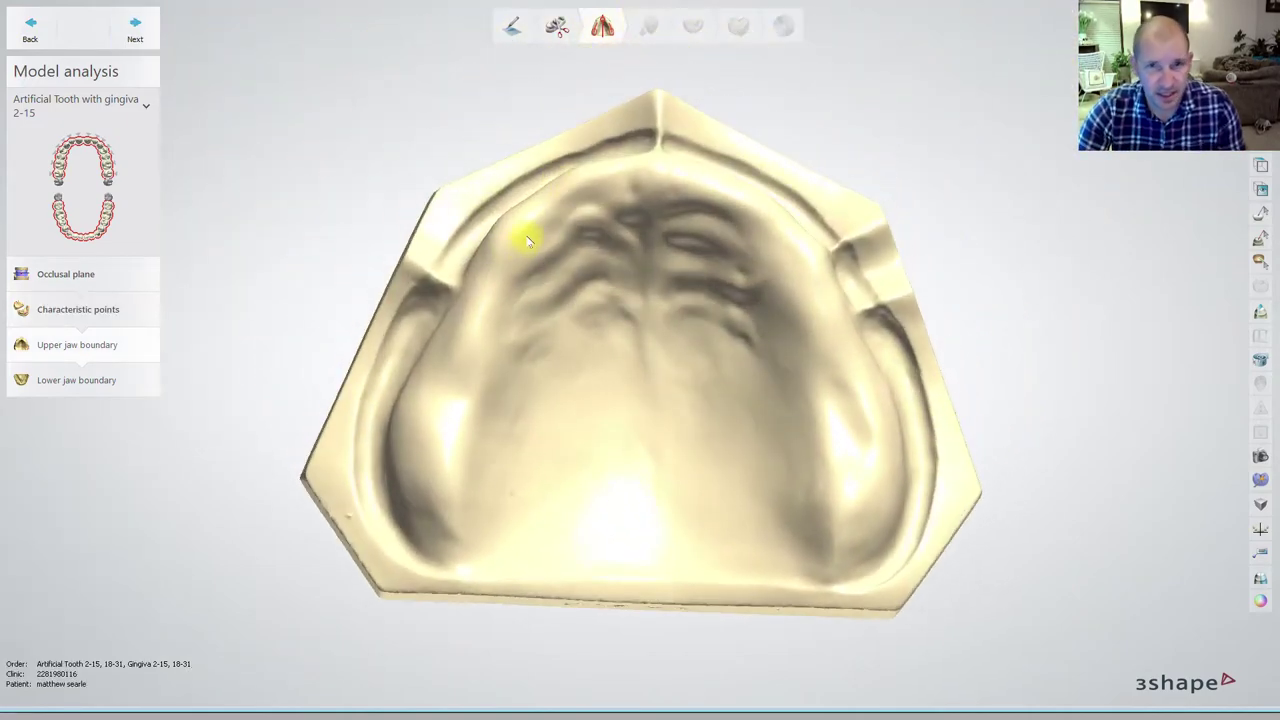